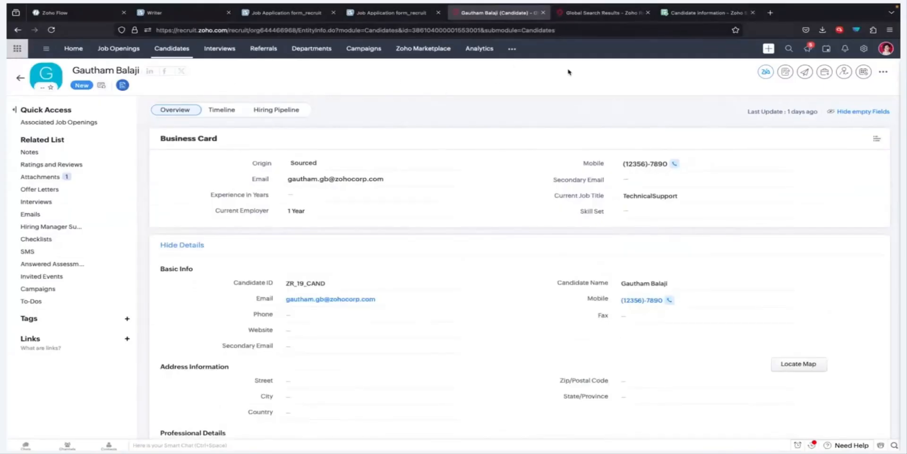
Search the setup options for "mail merge" and open the Test Call Letter (1).docx template from the Mail Merge Templates.
{"action": "left_click", "coordinate": [864, 49]}
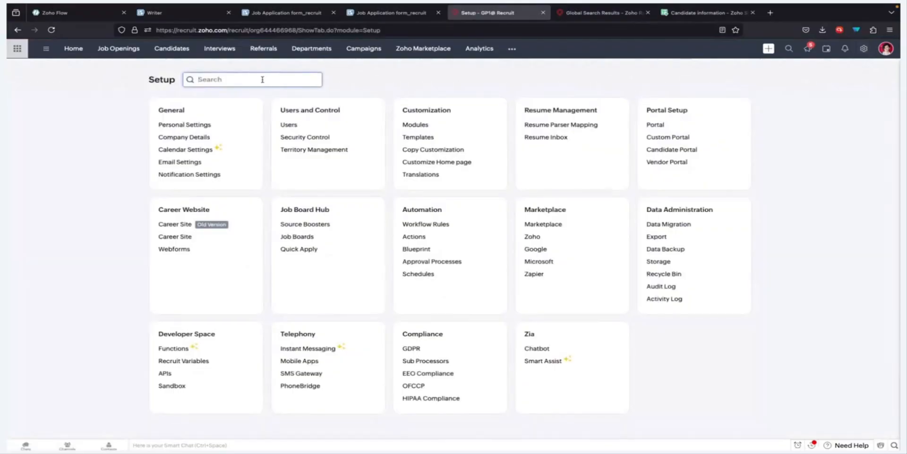
{"action": "type", "text": "mail"}
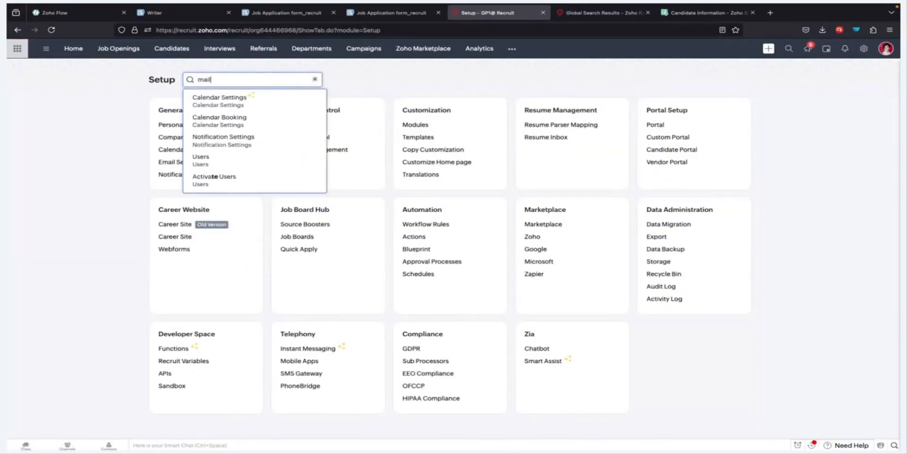
{"action": "type", "text": " merge"}
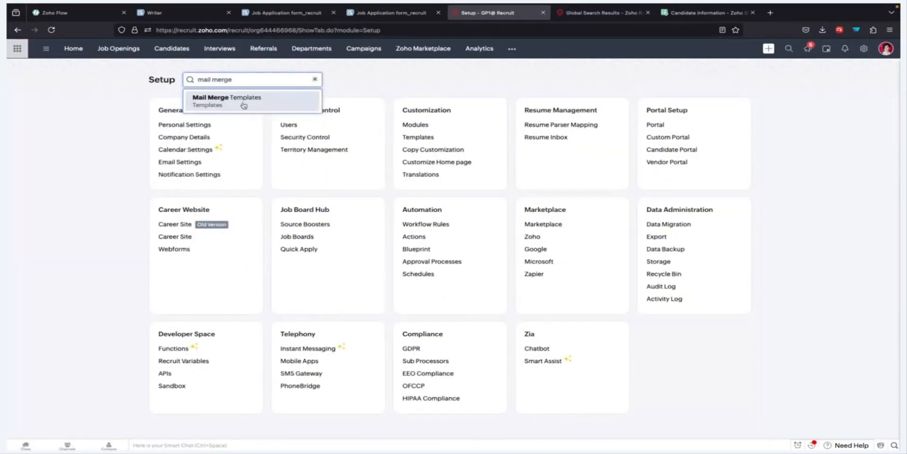
{"action": "left_click", "coordinate": [243, 102]}
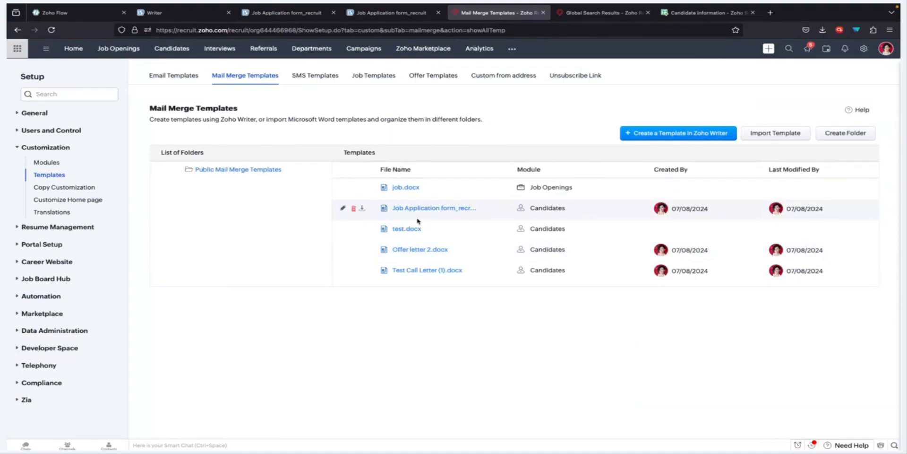
{"action": "left_click", "coordinate": [422, 272]}
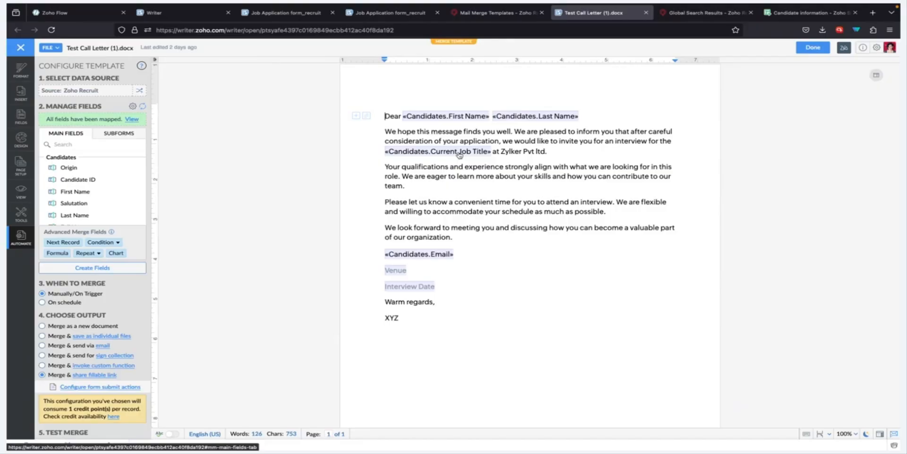
Inspect the Venue and Interview Date fields in the letter and return to the merge template configuration.
{"action": "left_click", "coordinate": [397, 271]}
{"action": "left_click", "coordinate": [416, 288]}
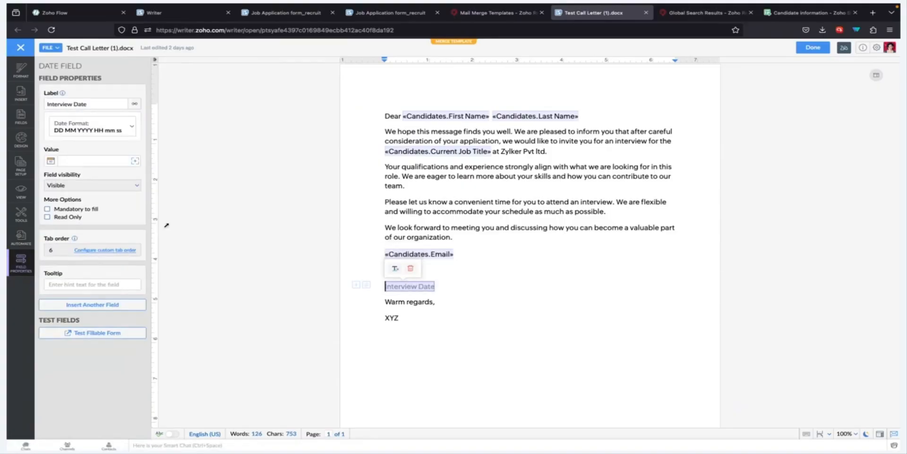
{"action": "left_click", "coordinate": [21, 238]}
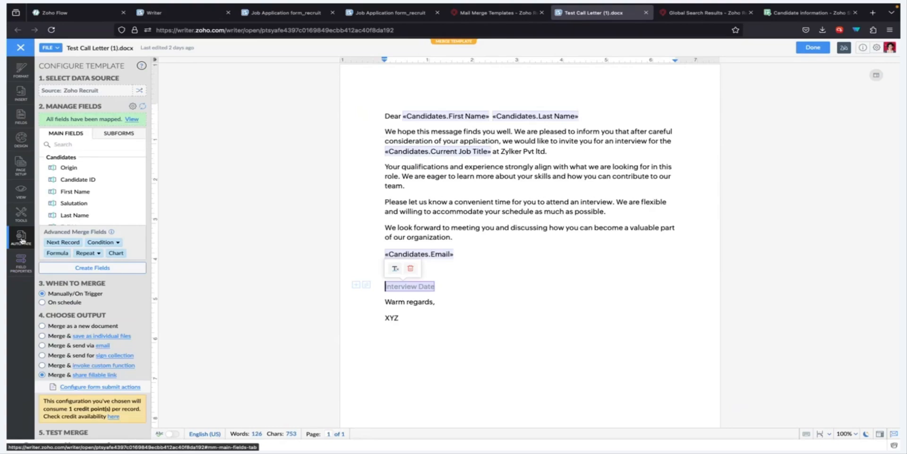
Open the Interview_Scheduler custom function used in the template's form submit actions.
{"action": "left_click", "coordinate": [115, 388]}
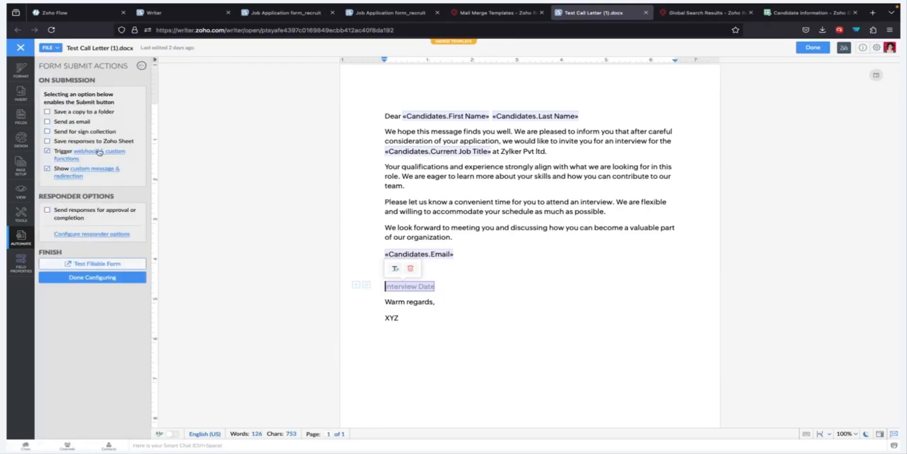
{"action": "left_click", "coordinate": [99, 152]}
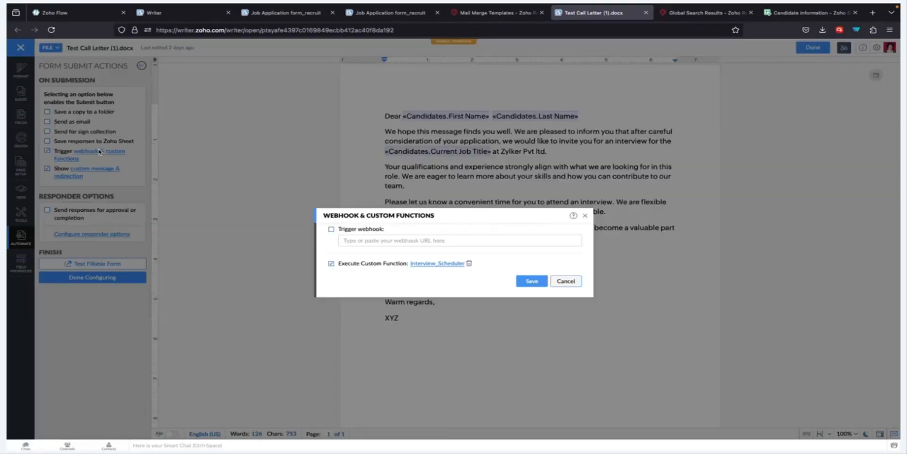
{"action": "left_click", "coordinate": [432, 267]}
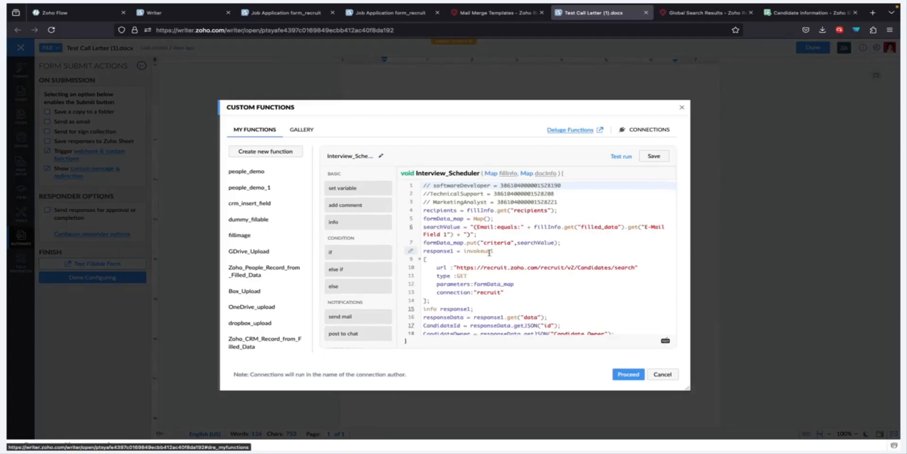
Examine the Interview_Scheduler code, including its candidate search URL, Interviews POST request and recruit connection, and close the function without saving.
{"action": "scroll", "coordinate": [510, 245], "scroll_direction": "down", "scroll_amount": 1}
{"action": "left_click_drag", "start_coordinate": [451, 240], "coordinate": [660, 241]}
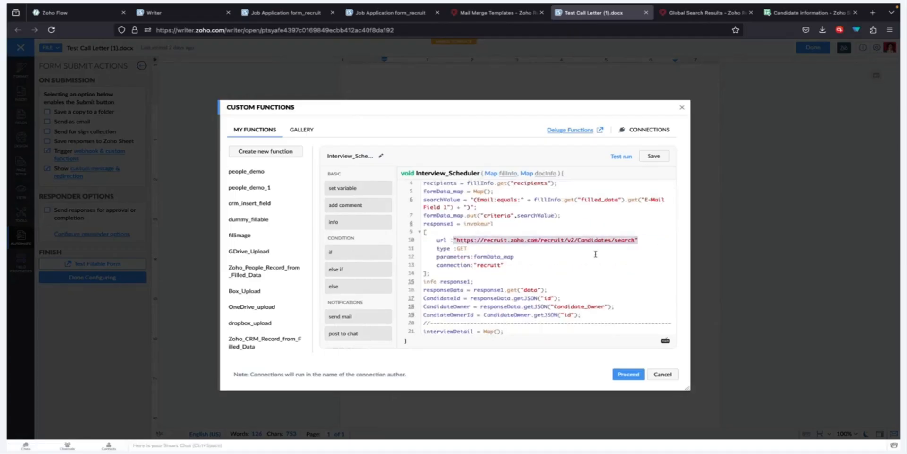
{"action": "scroll", "coordinate": [595, 254], "scroll_direction": "down", "scroll_amount": 7}
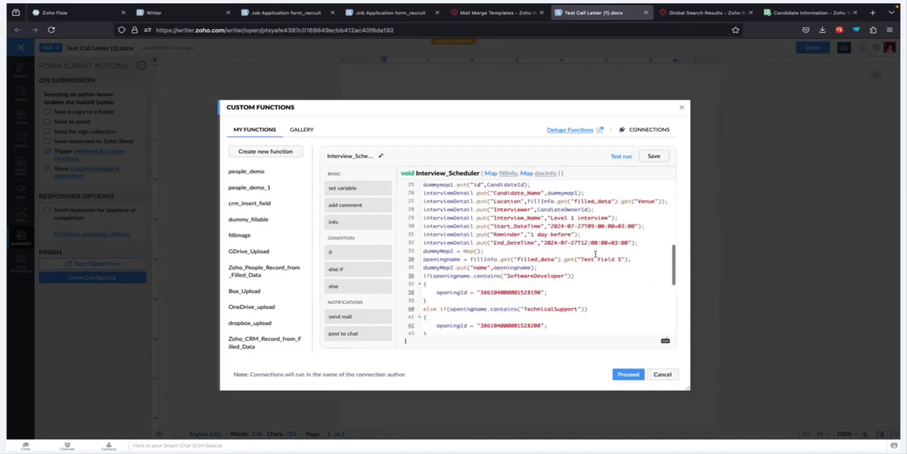
{"action": "scroll", "coordinate": [595, 253], "scroll_direction": "down", "scroll_amount": 3}
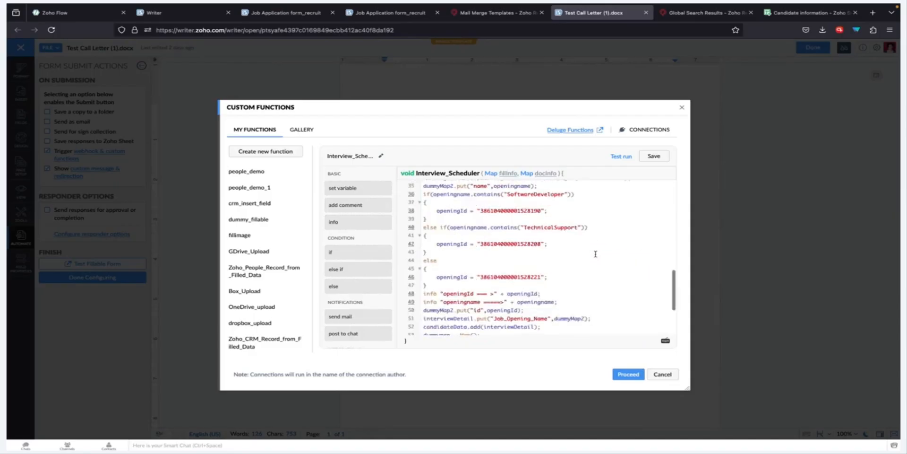
{"action": "scroll", "coordinate": [596, 253], "scroll_direction": "down", "scroll_amount": 3}
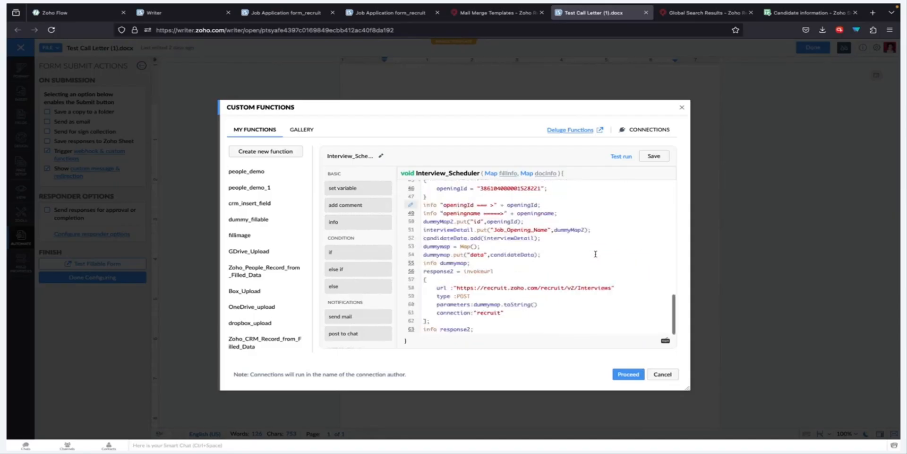
{"action": "double_click", "coordinate": [580, 291]}
{"action": "left_click", "coordinate": [467, 298]}
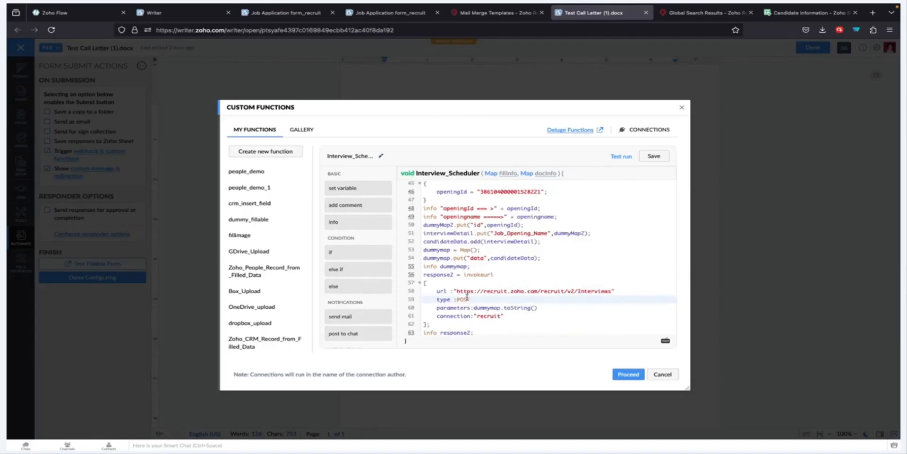
{"action": "double_click", "coordinate": [484, 315]}
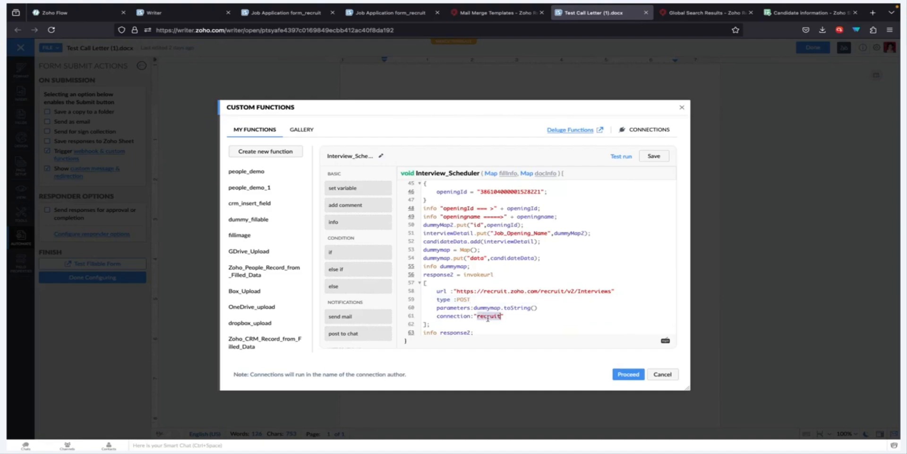
{"action": "left_click", "coordinate": [673, 374]}
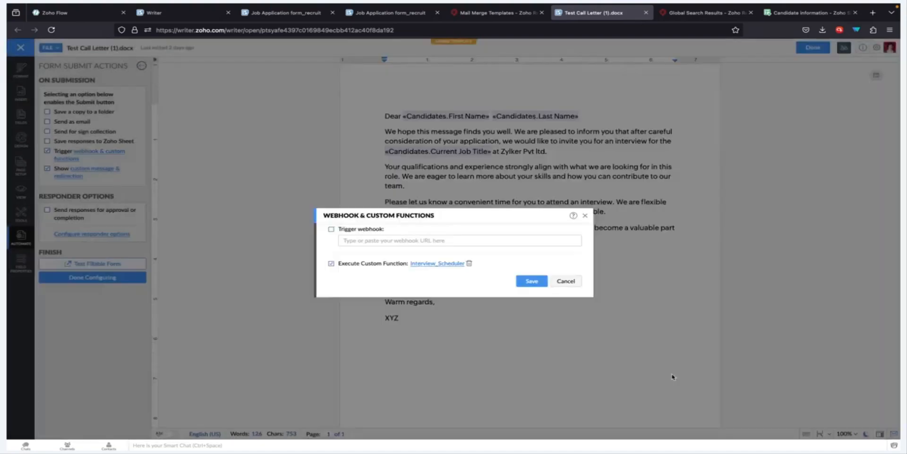
{"action": "left_click", "coordinate": [568, 280]}
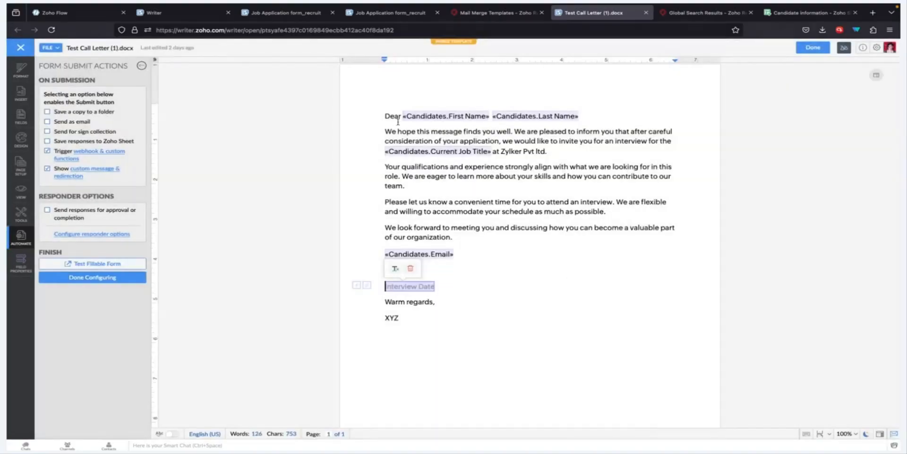
Switch back to Zoho Recruit, open the candidate's record from the candidate list and review its basic, address and professional details.
{"action": "left_click", "coordinate": [453, 10]}
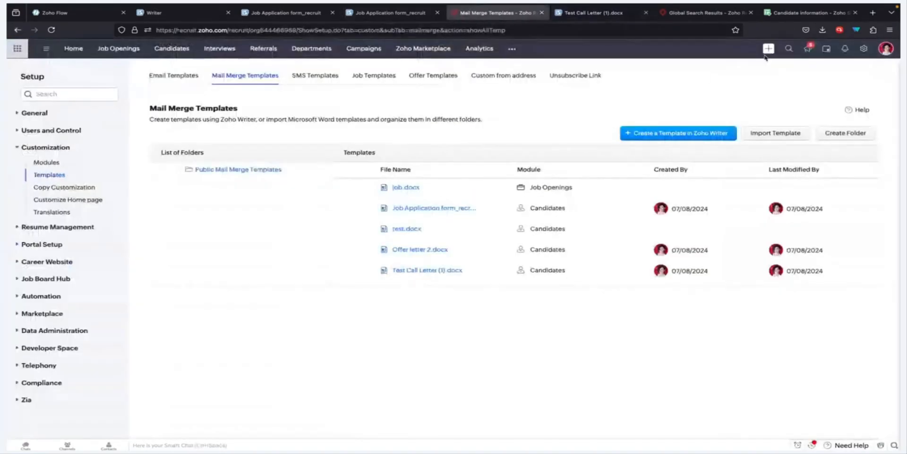
{"action": "left_click", "coordinate": [865, 49]}
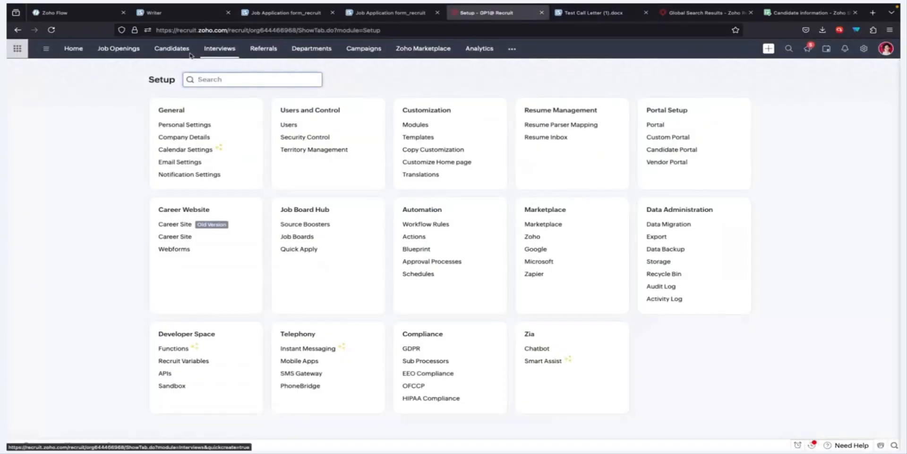
{"action": "left_click", "coordinate": [182, 50]}
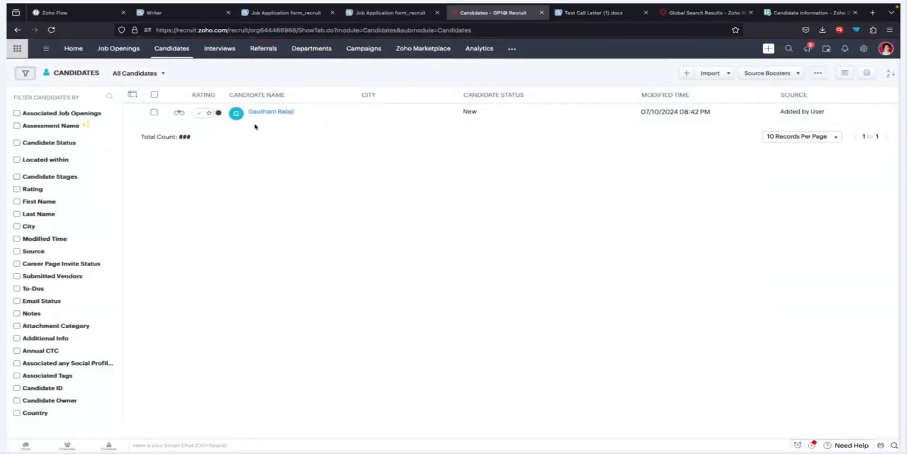
{"action": "left_click", "coordinate": [272, 113]}
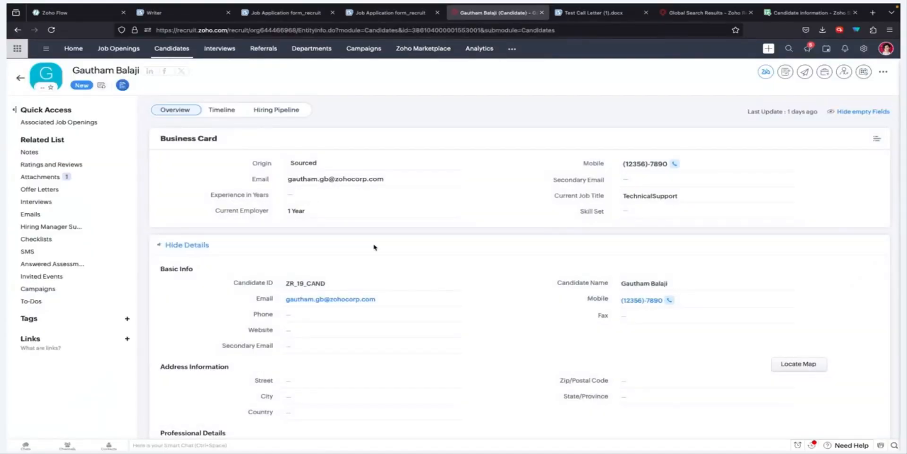
{"action": "scroll", "coordinate": [374, 246], "scroll_direction": "down", "scroll_amount": 2}
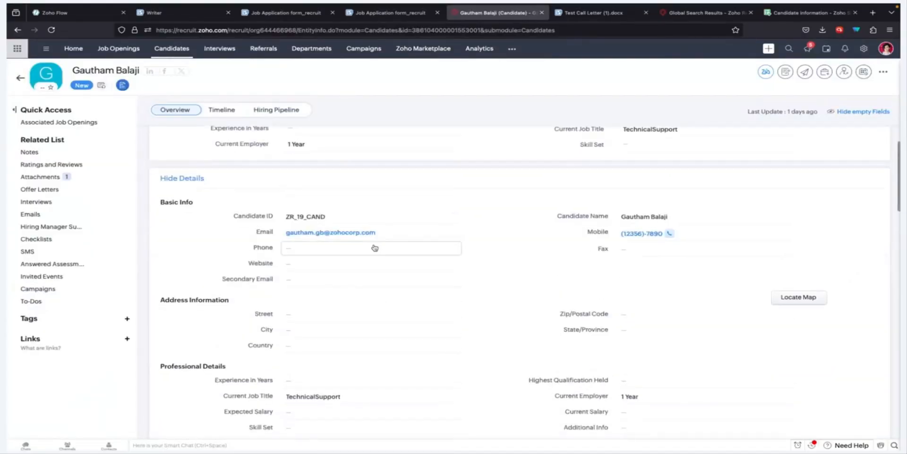
{"action": "scroll", "coordinate": [374, 248], "scroll_direction": "down", "scroll_amount": 2}
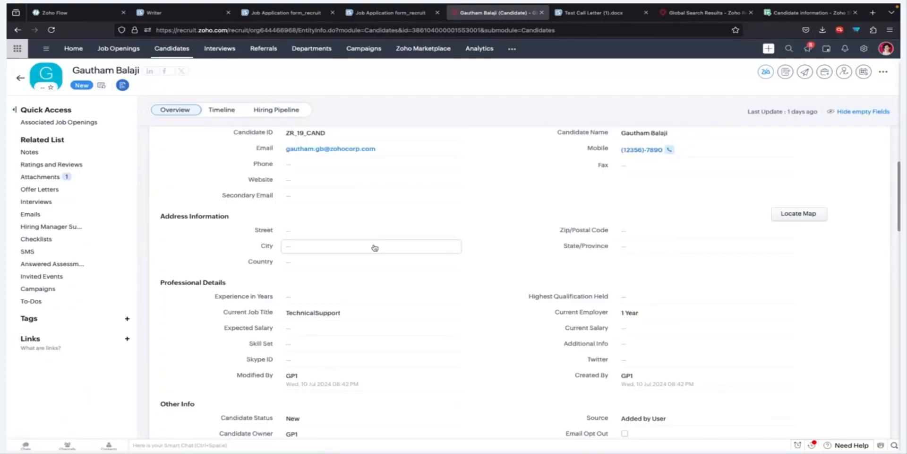
{"action": "scroll", "coordinate": [374, 247], "scroll_direction": "up", "scroll_amount": 4}
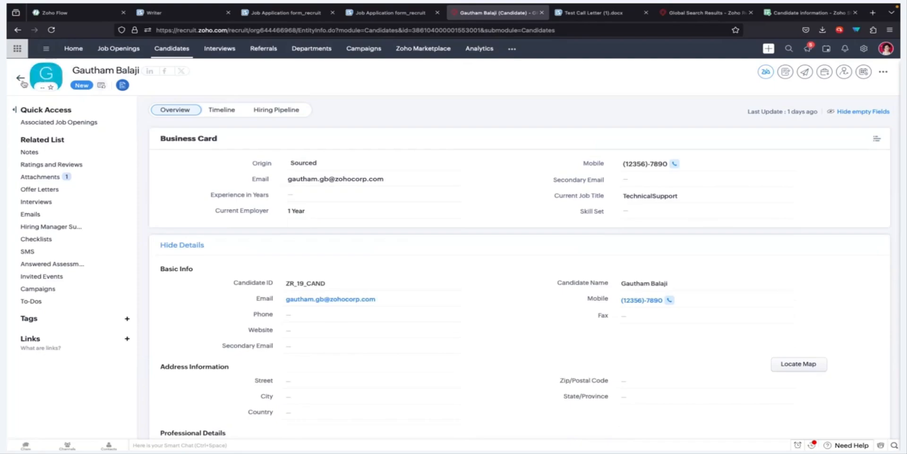
Associate the listed candidate with the TechnicalSupport job opening, using the candidate status Associated.
{"action": "left_click", "coordinate": [20, 78]}
{"action": "left_click", "coordinate": [154, 112]}
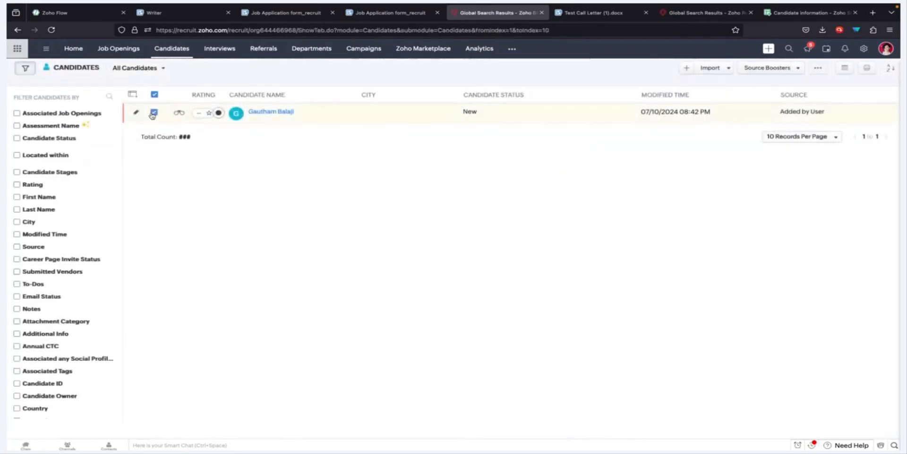
{"action": "left_click", "coordinate": [188, 73]}
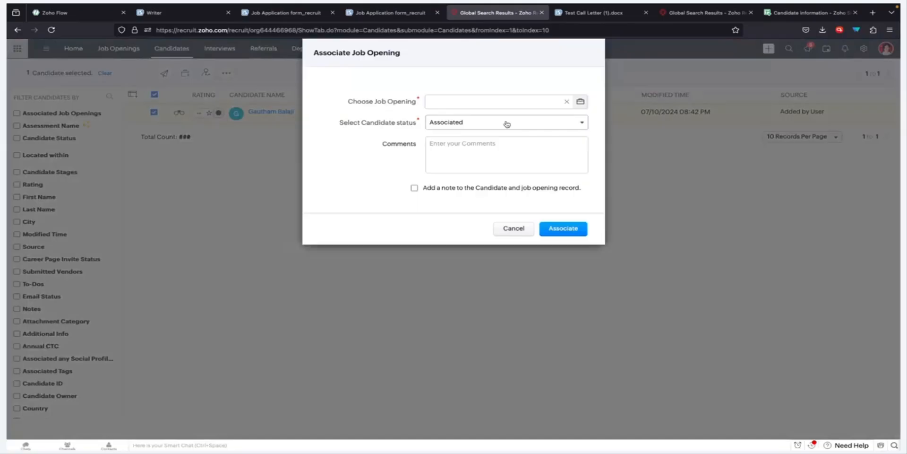
{"action": "left_click", "coordinate": [507, 122]}
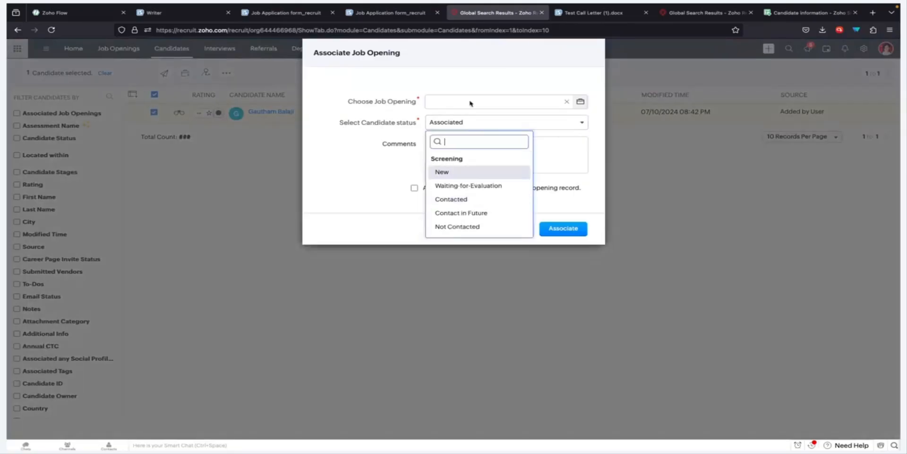
{"action": "left_click", "coordinate": [456, 96]}
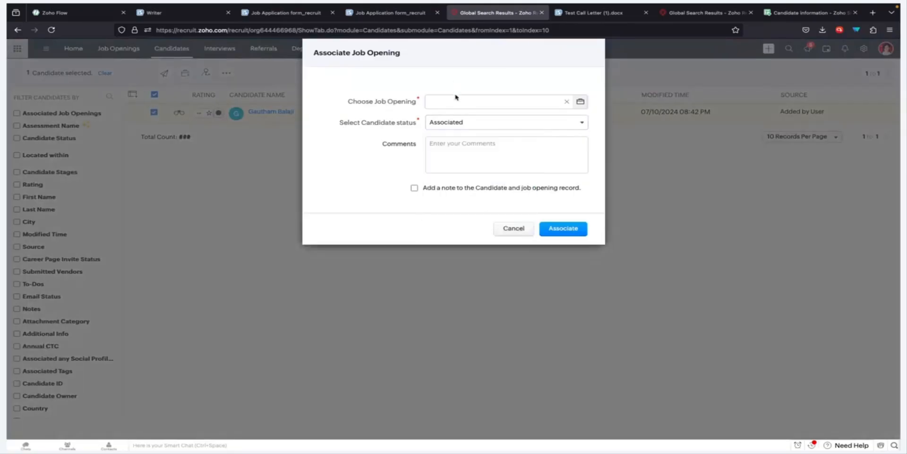
{"action": "left_click", "coordinate": [580, 101]}
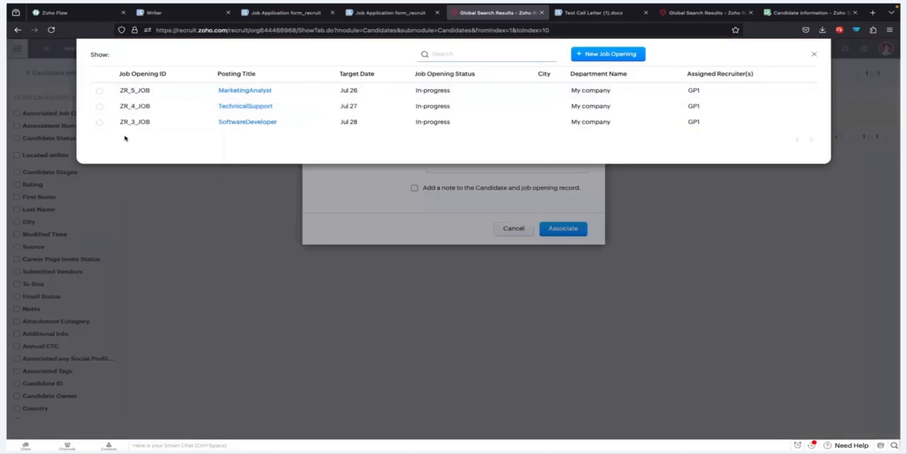
{"action": "left_click", "coordinate": [99, 107]}
{"action": "left_click", "coordinate": [486, 156]}
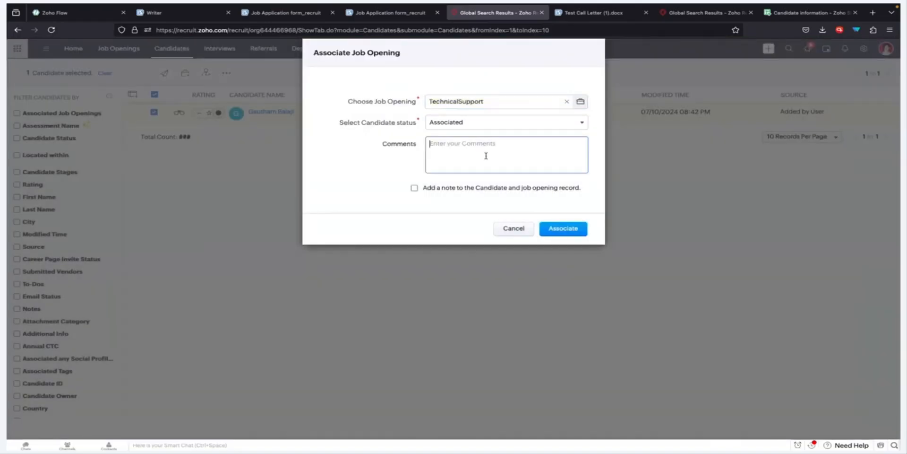
{"action": "left_click", "coordinate": [574, 230]}
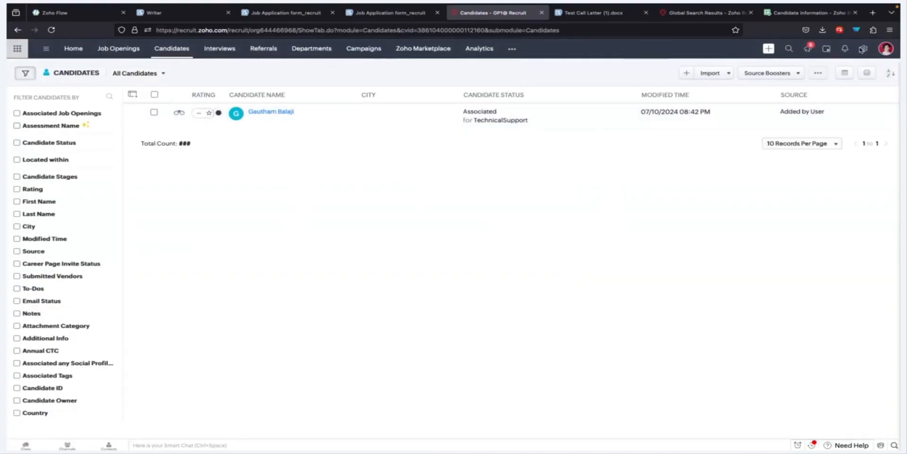
Find Workflow Rules in the Recruit setup by searching for "workflow rule" and open the Call letter Workflow rule.
{"action": "left_click", "coordinate": [863, 49]}
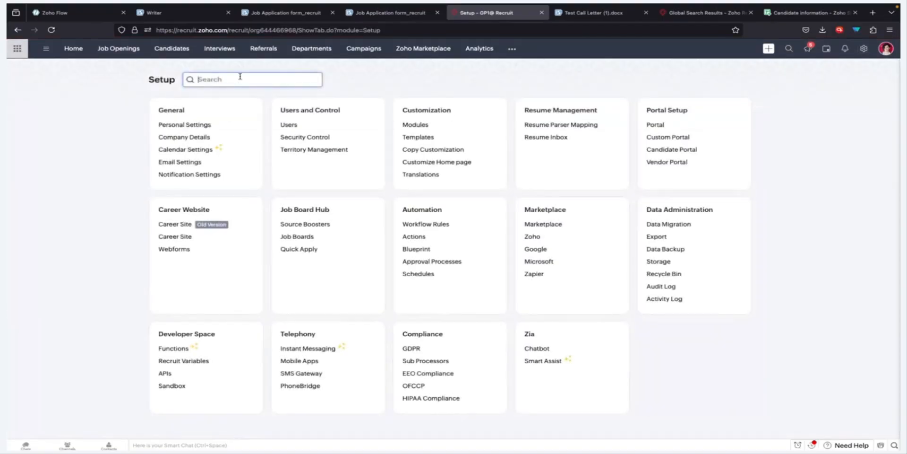
{"action": "type", "text": "wofk"}
{"action": "key", "text": "BackSpace"}
{"action": "key", "text": "BackSpace"}
{"action": "type", "text": "r"}
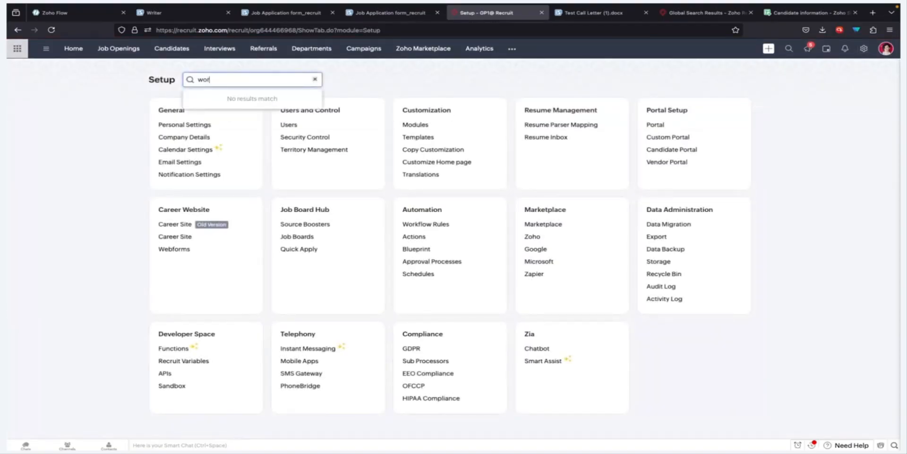
{"action": "type", "text": "kflow rule"}
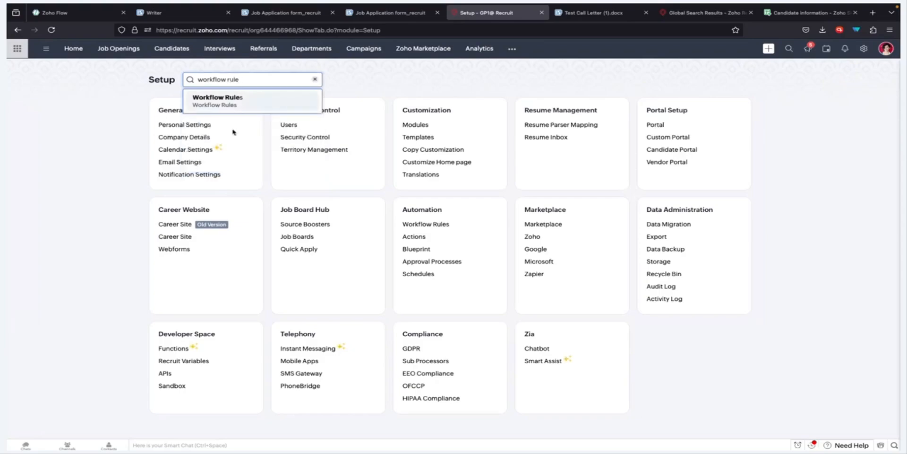
{"action": "left_click", "coordinate": [232, 104]}
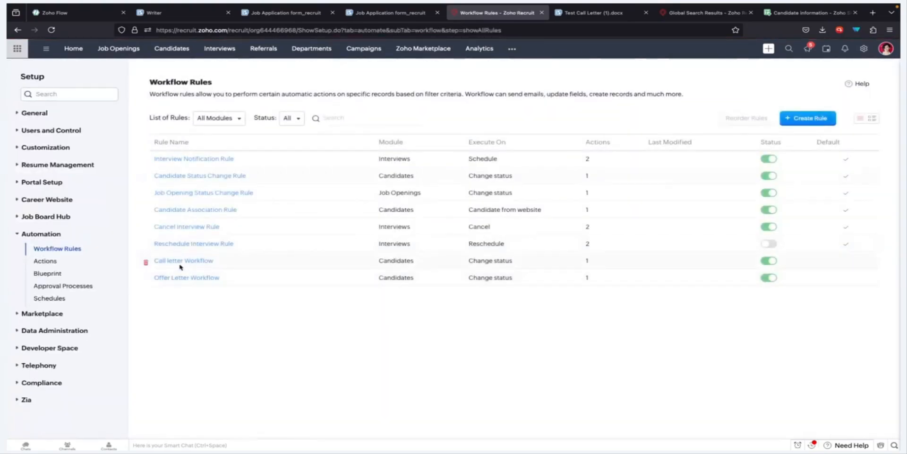
{"action": "left_click", "coordinate": [182, 262]}
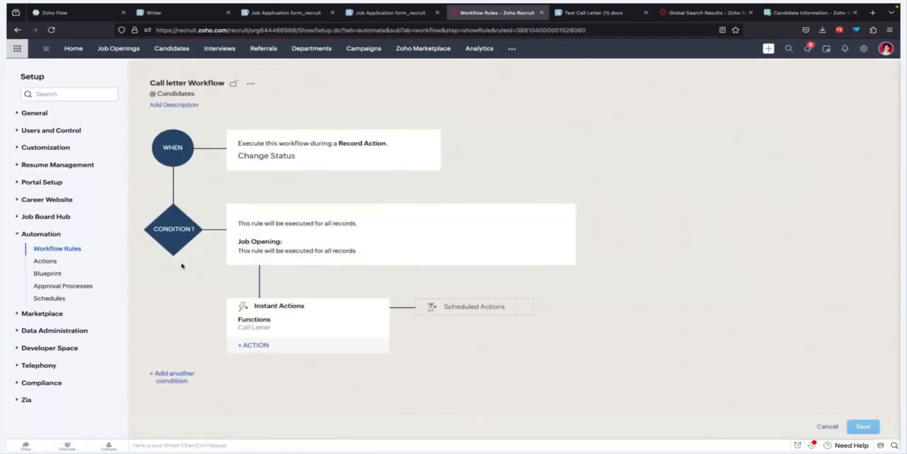
Review the Call letter Workflow's Change Status trigger, its candidate conditions and its instant actions.
{"action": "left_click", "coordinate": [431, 145]}
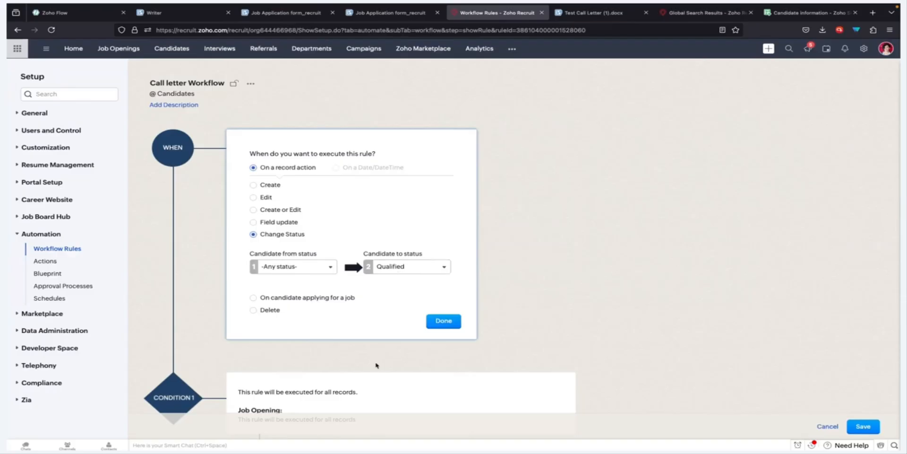
{"action": "scroll", "coordinate": [377, 366], "scroll_direction": "down", "scroll_amount": 2}
{"action": "scroll", "coordinate": [377, 365], "scroll_direction": "down", "scroll_amount": 2}
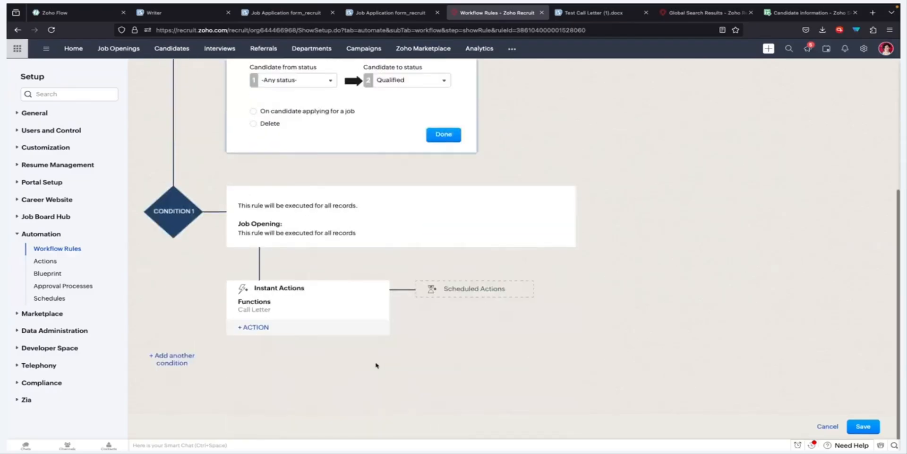
{"action": "left_click", "coordinate": [563, 196]}
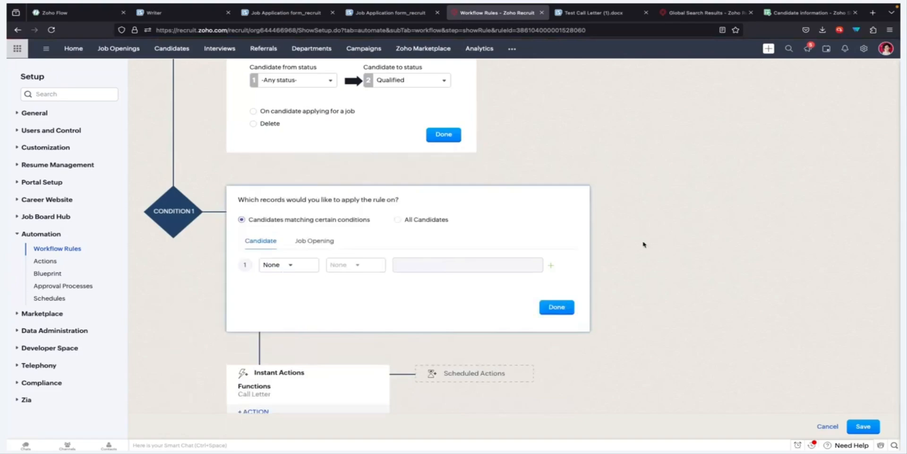
{"action": "scroll", "coordinate": [437, 331], "scroll_direction": "down", "scroll_amount": 3}
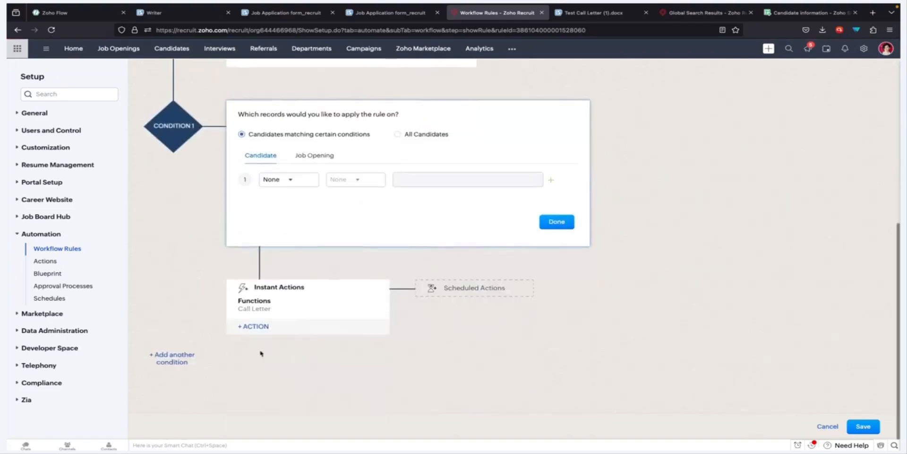
Examine the Call Letter function's argument mapping and Deluge code, including its writer connection, and close the function without saving.
{"action": "left_click", "coordinate": [251, 310]}
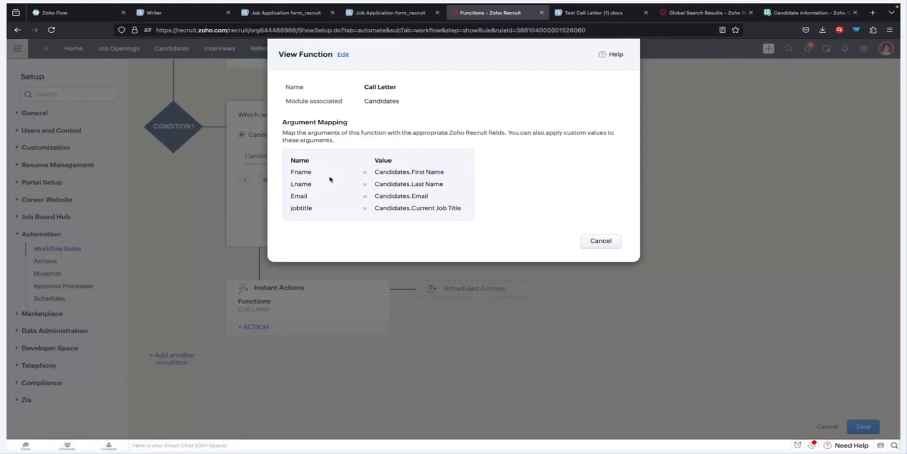
{"action": "left_click", "coordinate": [343, 55]}
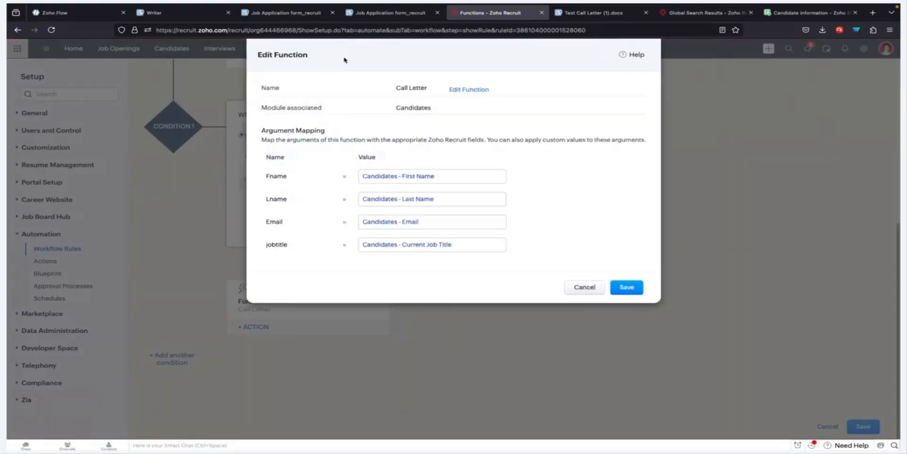
{"action": "left_click", "coordinate": [475, 89]}
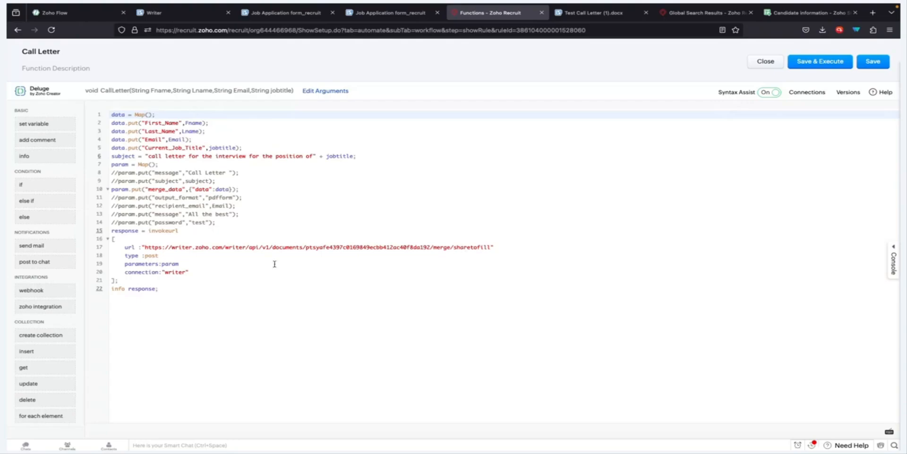
{"action": "double_click", "coordinate": [174, 271]}
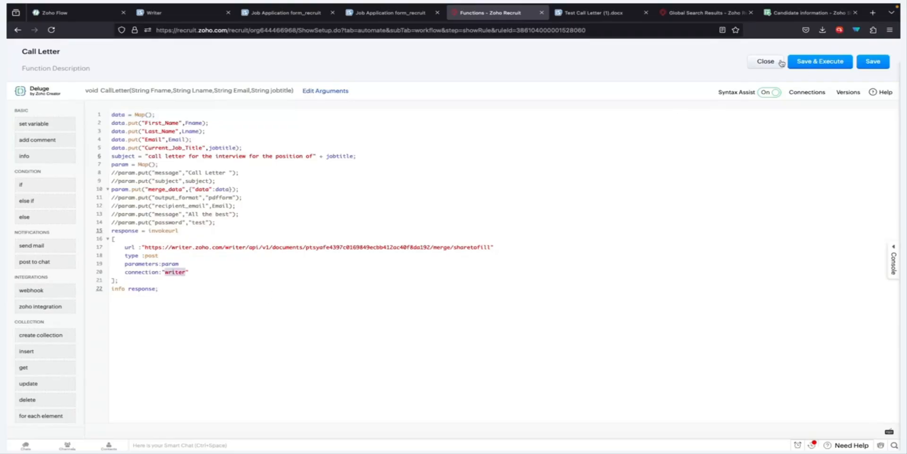
{"action": "left_click", "coordinate": [765, 61]}
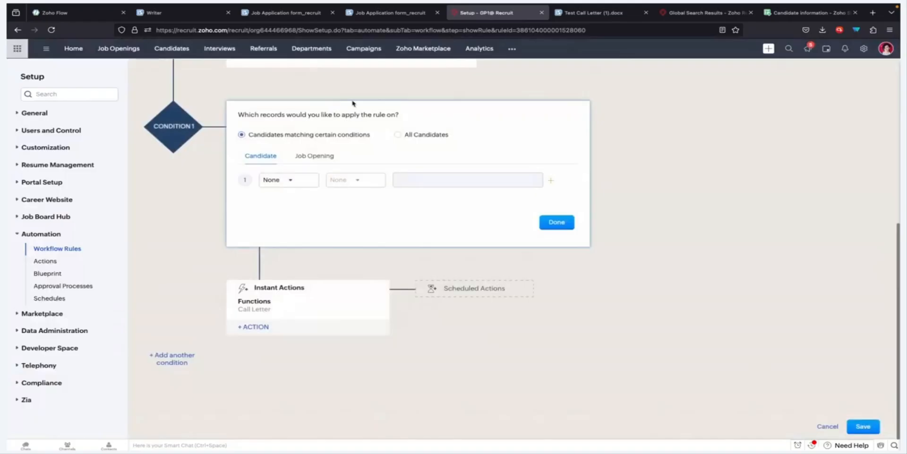
Open the TechnicalSupport job opening and list all of its candidates in the Screening stage.
{"action": "left_click", "coordinate": [134, 50]}
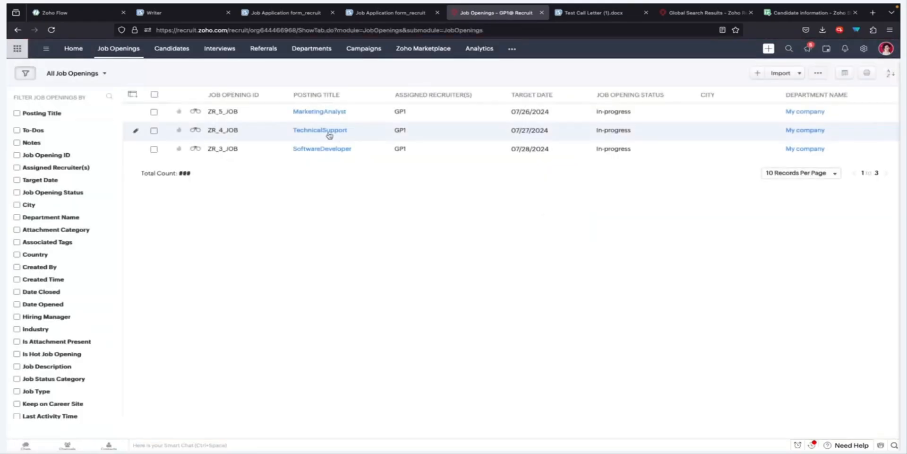
{"action": "left_click", "coordinate": [329, 131]}
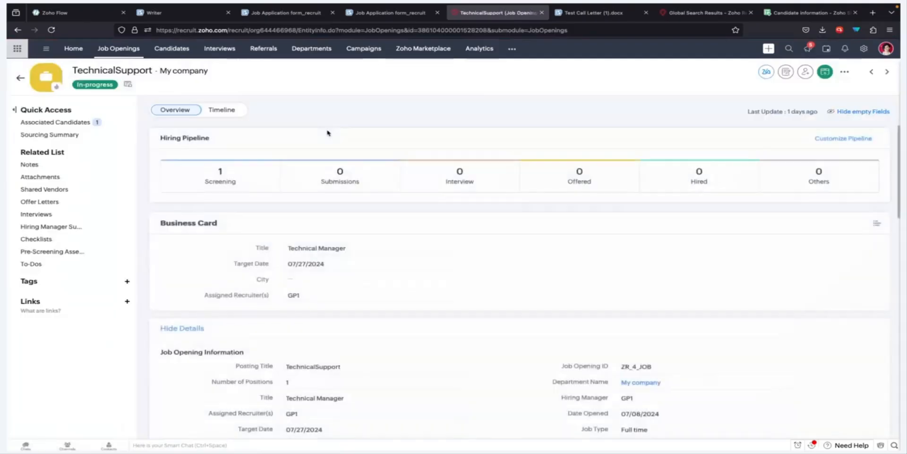
{"action": "left_click", "coordinate": [237, 181]}
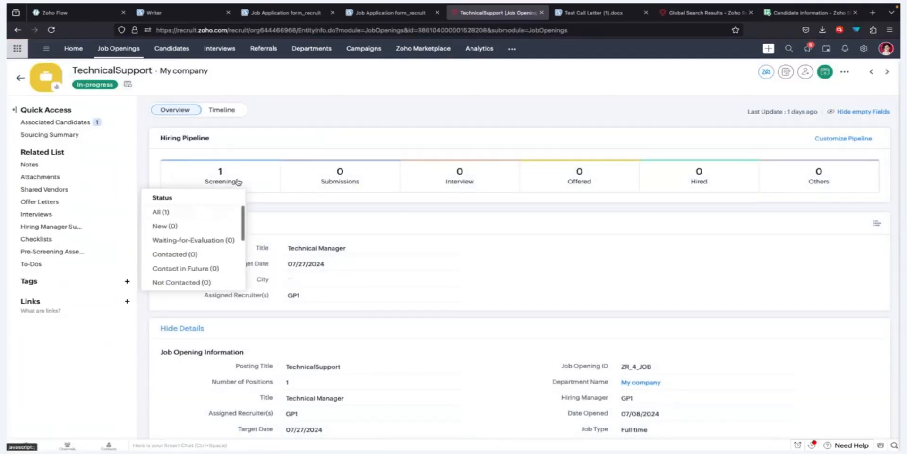
{"action": "left_click", "coordinate": [201, 211]}
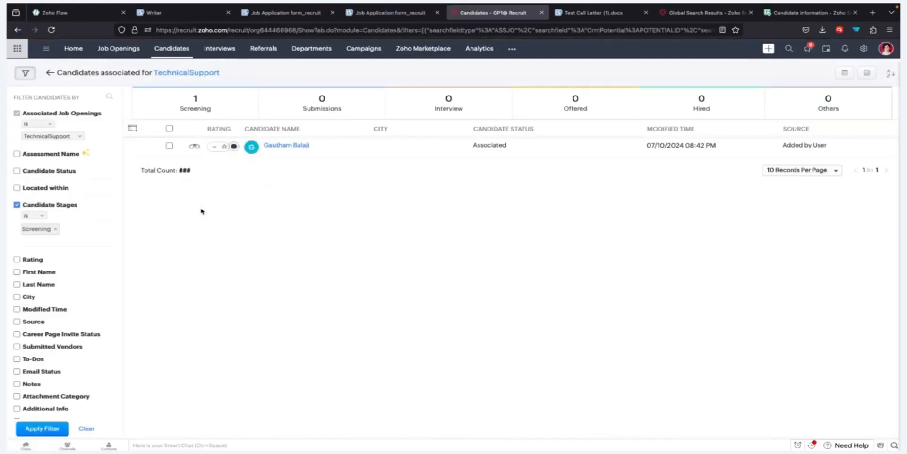
Change the status of the candidate associated with TechnicalSupport to Qualified.
{"action": "left_click", "coordinate": [169, 145]}
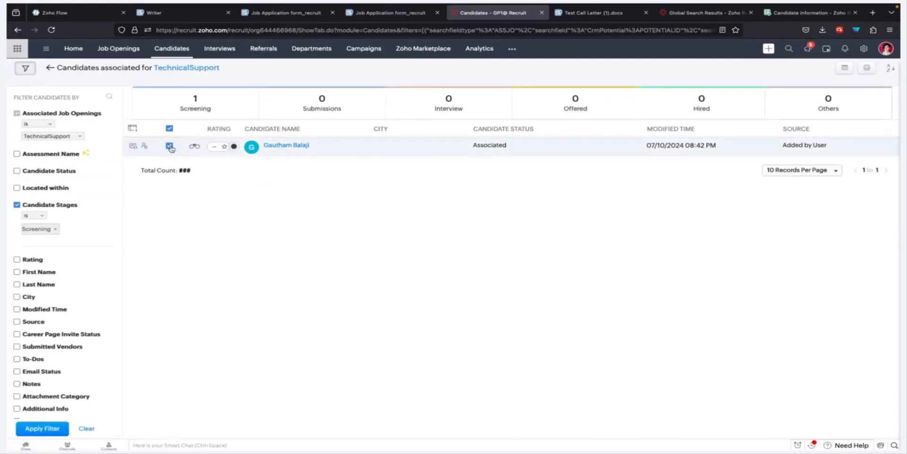
{"action": "left_click", "coordinate": [164, 74]}
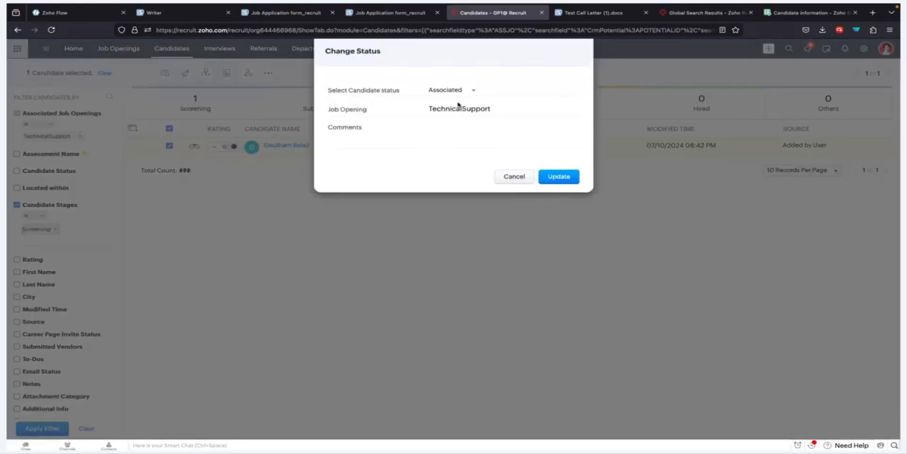
{"action": "left_click", "coordinate": [454, 91]}
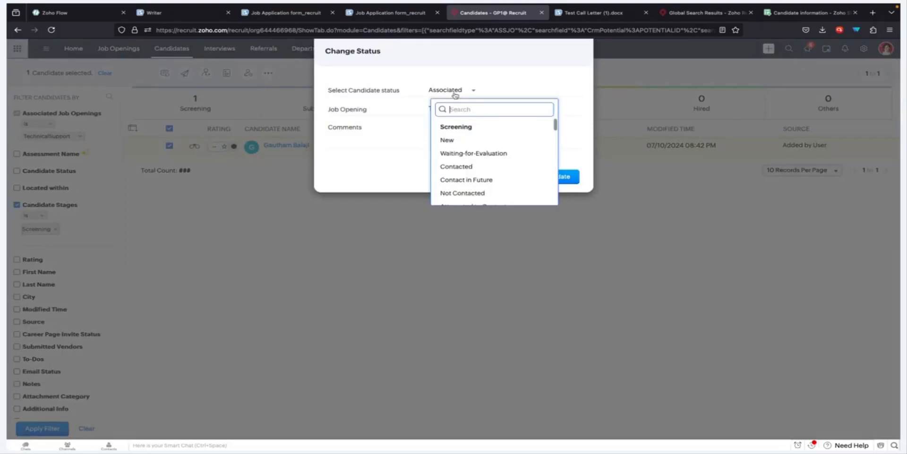
{"action": "type", "text": "qualifio"}
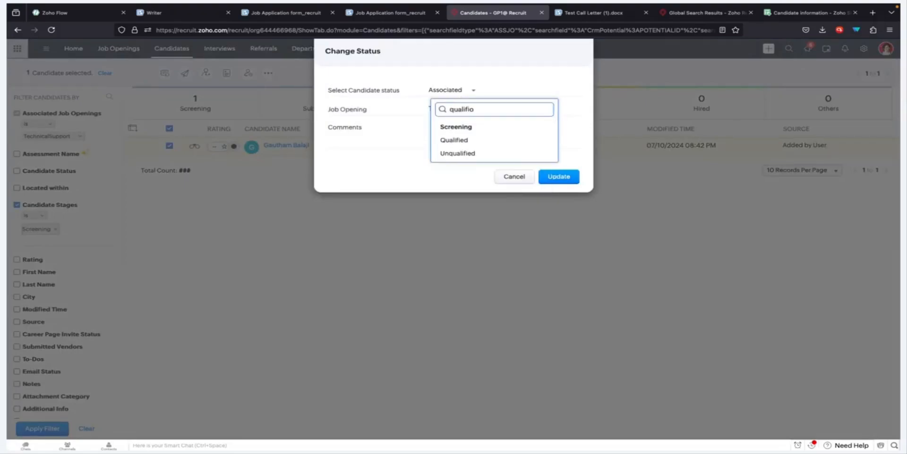
{"action": "left_click", "coordinate": [455, 140]}
{"action": "left_click", "coordinate": [561, 178]}
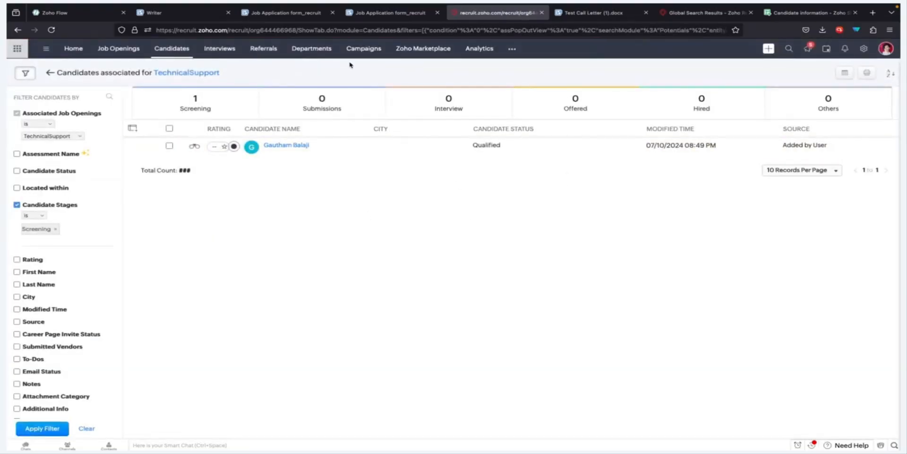
Switch to the Test Call Letter (1).docx template in Zoho Writer and open its merge logs from the merge settings.
{"action": "left_click", "coordinate": [578, 18]}
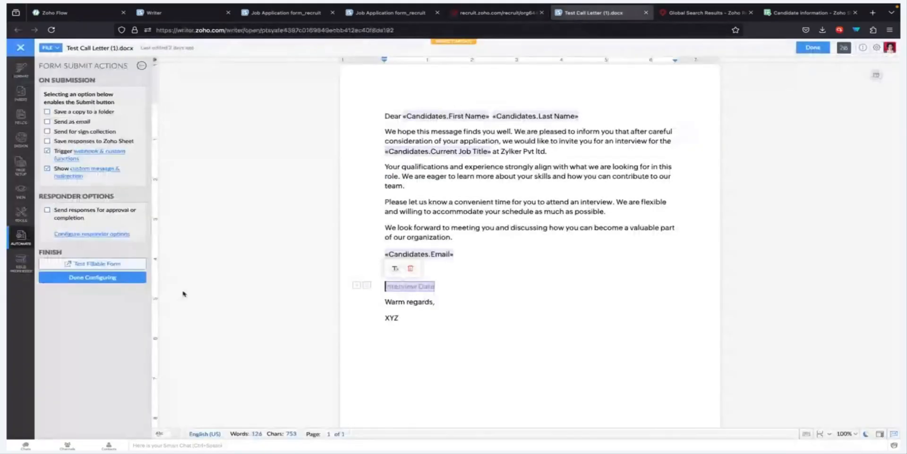
{"action": "left_click", "coordinate": [16, 245]}
{"action": "scroll", "coordinate": [86, 359], "scroll_direction": "down", "scroll_amount": 5}
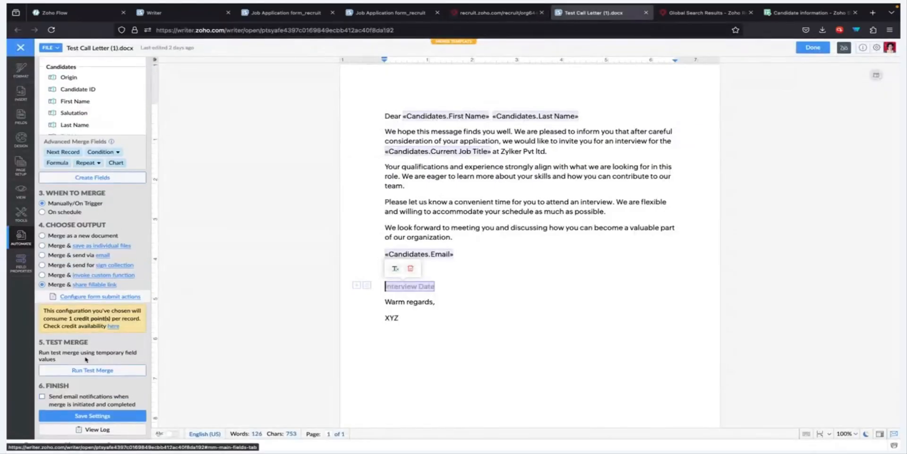
{"action": "left_click", "coordinate": [93, 429]}
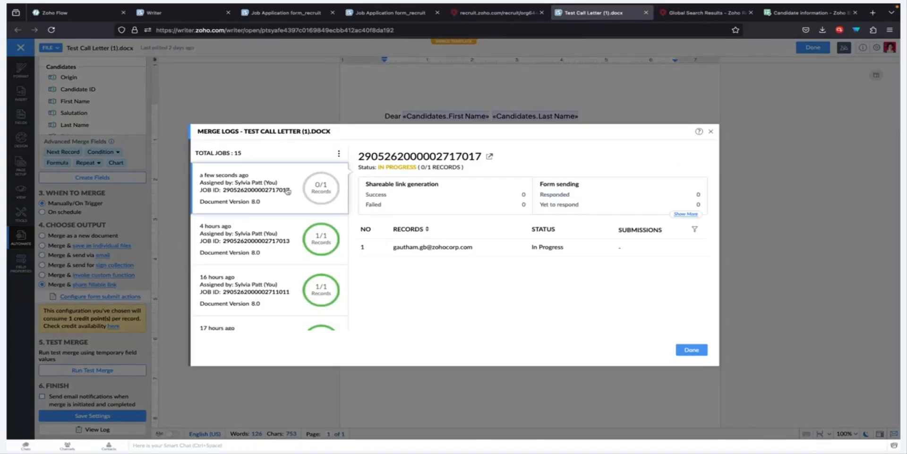
Compare the latest merge job with the previous one and open the latest job's full report to check its status.
{"action": "left_click", "coordinate": [276, 239]}
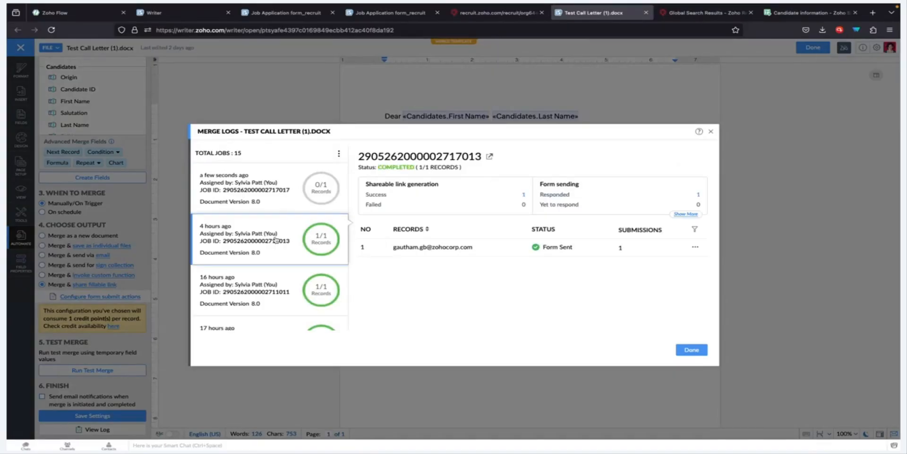
{"action": "left_click", "coordinate": [278, 191]}
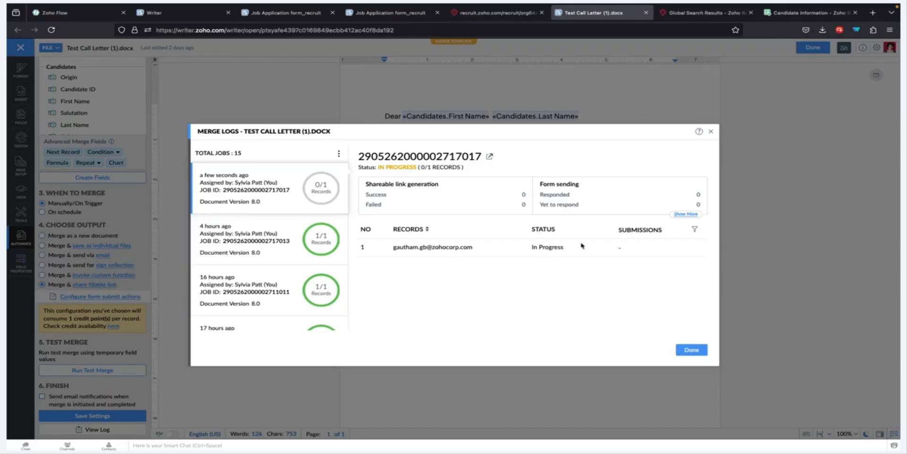
{"action": "left_click", "coordinate": [254, 232]}
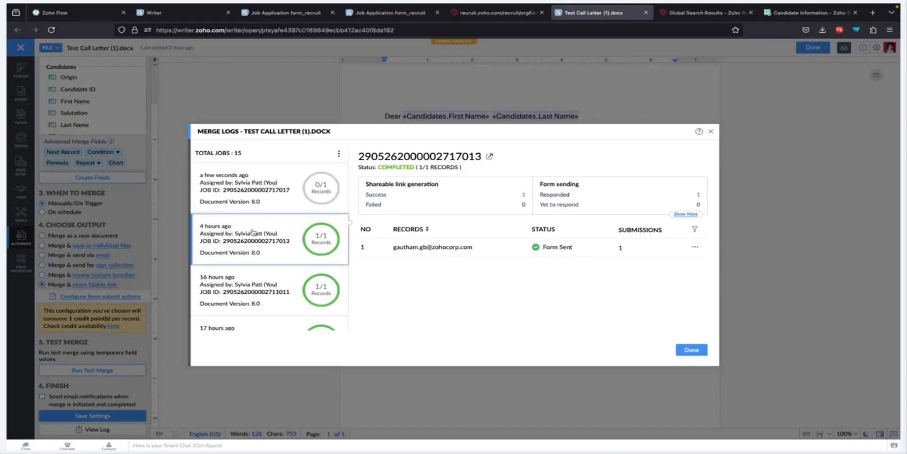
{"action": "left_click", "coordinate": [263, 193]}
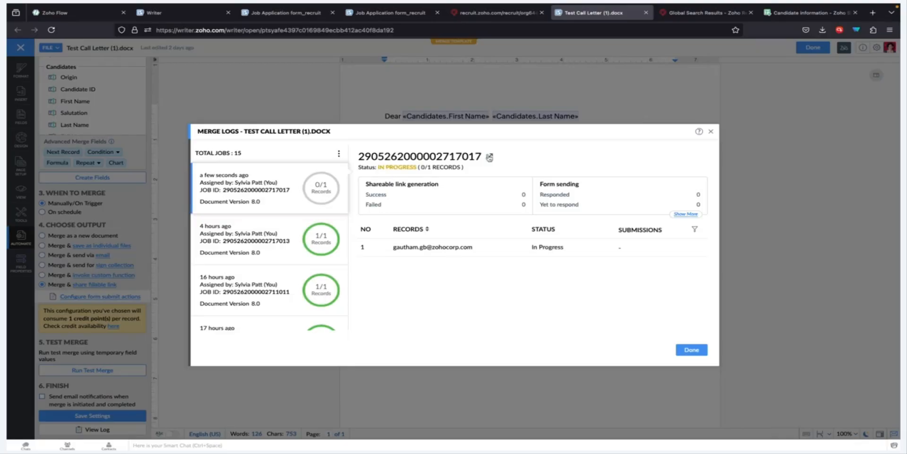
{"action": "left_click", "coordinate": [490, 157]}
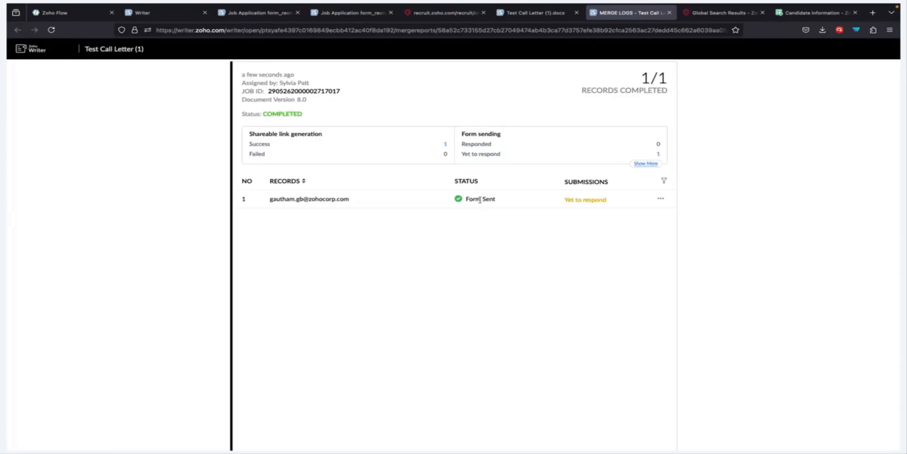
Switch to Zoho Mail, open the newest Call Letter email in the Writer Notifications folder and open its shared fillable form.
{"action": "key", "text": "ctrl+Left"}
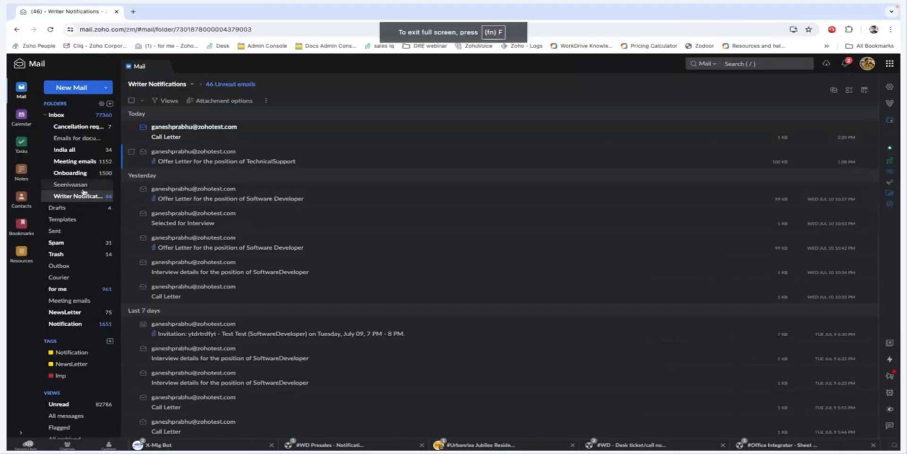
{"action": "left_click", "coordinate": [83, 193]}
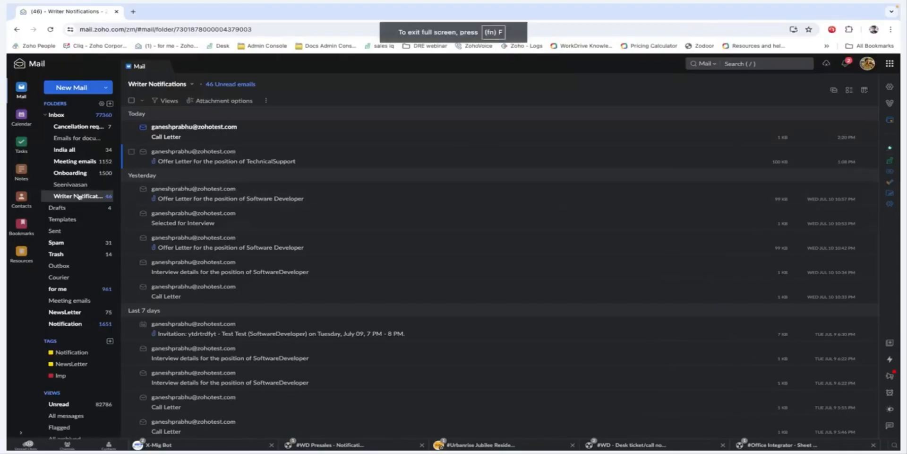
{"action": "left_click", "coordinate": [288, 132]}
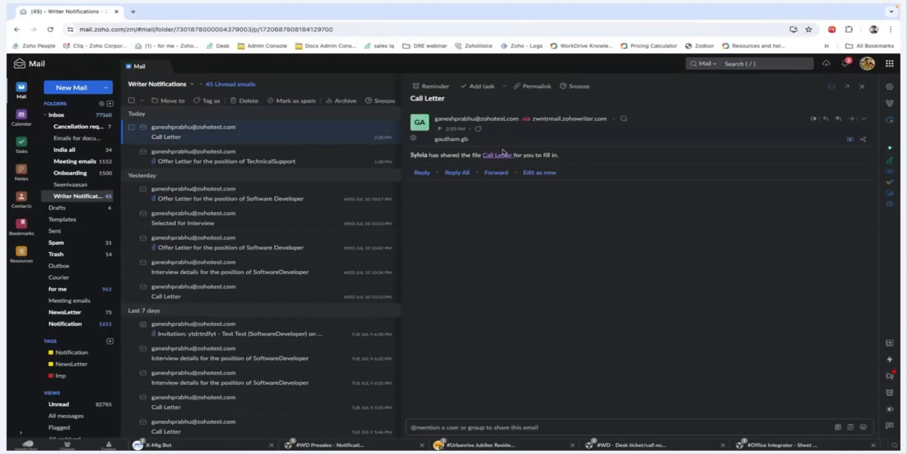
{"action": "left_click", "coordinate": [502, 155]}
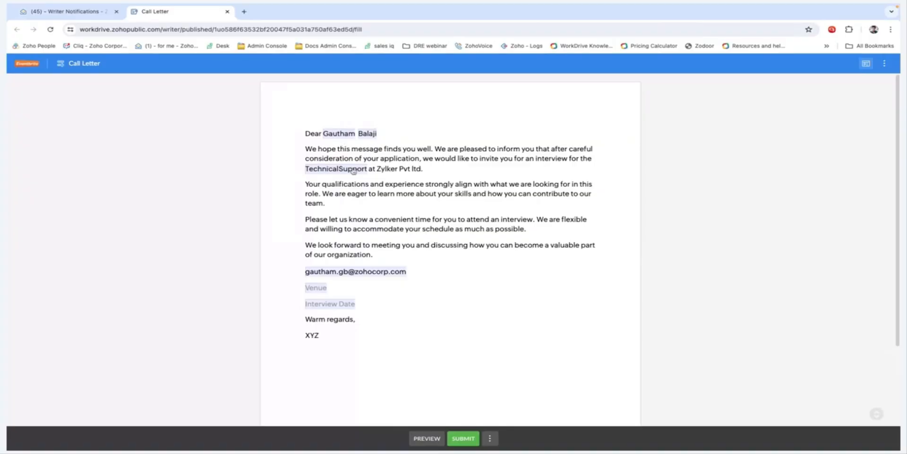
Fill in the call letter form with the venue Chennai and the interview date 07/27/2024, 14:20:00, and submit it.
{"action": "left_click", "coordinate": [316, 293]}
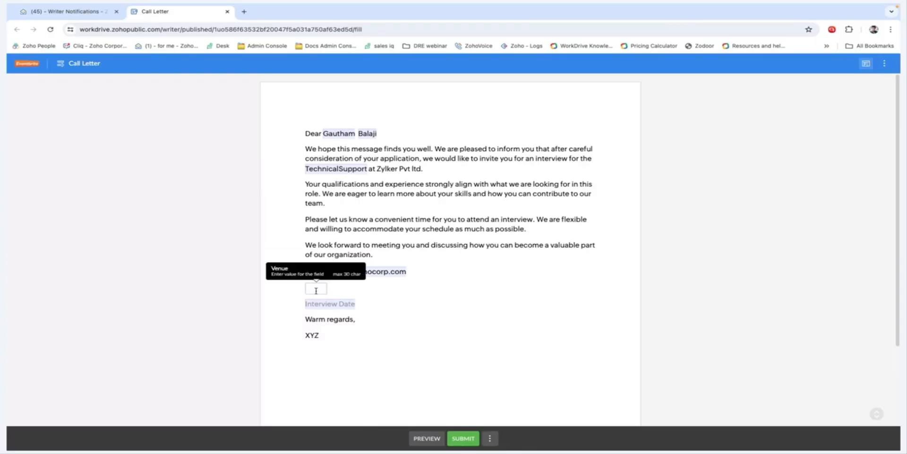
{"action": "type", "text": "Chennai"}
{"action": "left_click", "coordinate": [420, 306]}
{"action": "left_click", "coordinate": [332, 303]}
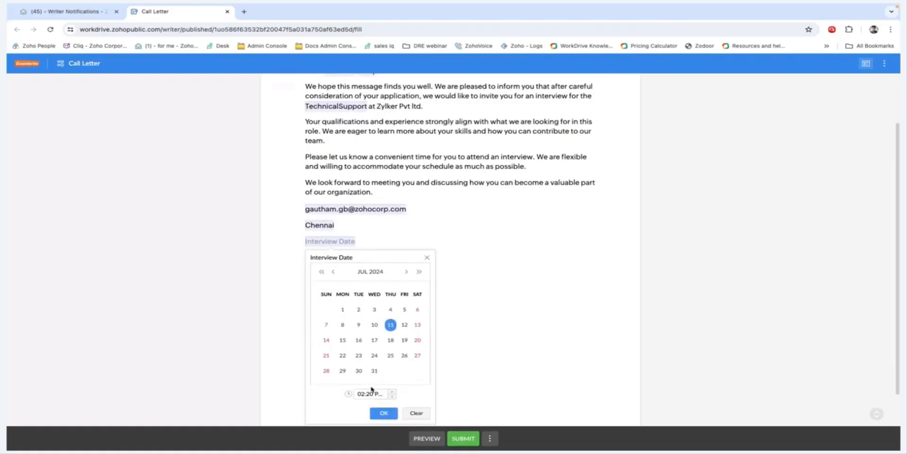
{"action": "left_click", "coordinate": [417, 355]}
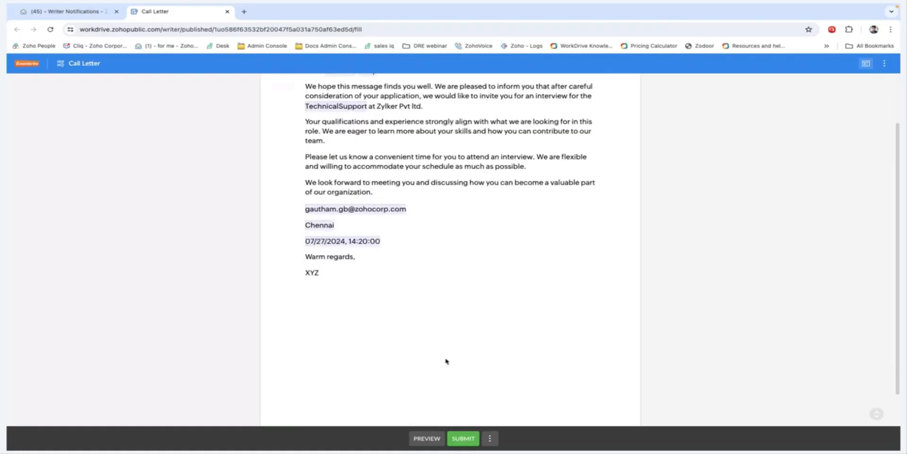
{"action": "left_click", "coordinate": [471, 439]}
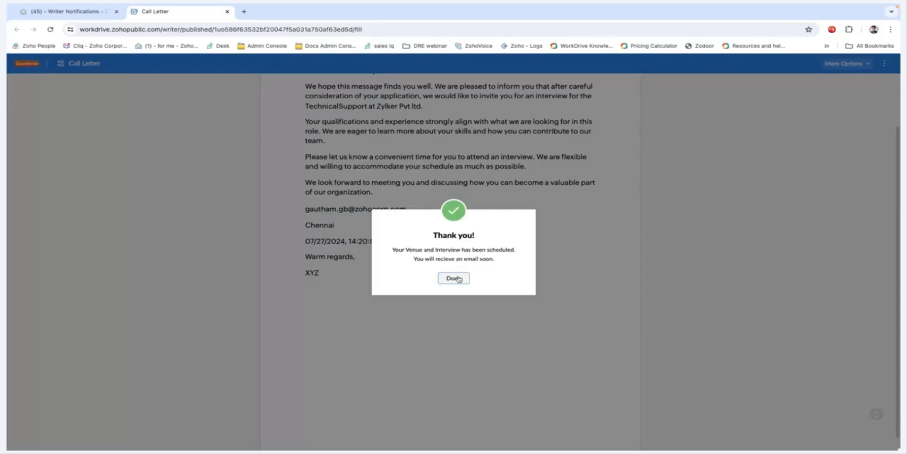
{"action": "left_click", "coordinate": [458, 278]}
{"action": "left_click", "coordinate": [452, 279]}
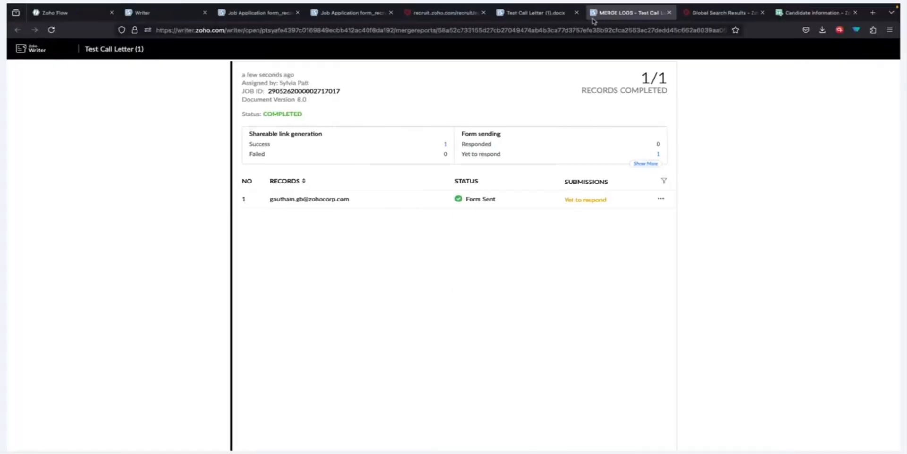
Switch to the Test Call Letter (1).docx template and check which custom function its form submit actions execute, leaving the settings as they are.
{"action": "left_click", "coordinate": [533, 13]}
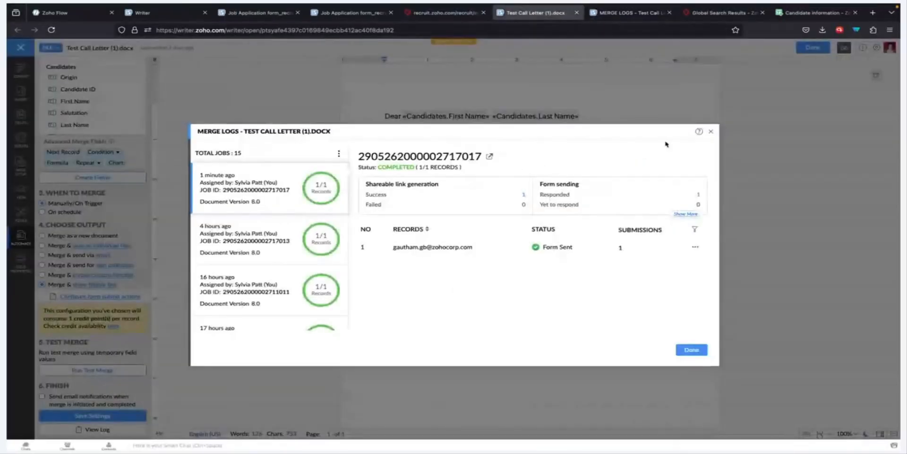
{"action": "left_click", "coordinate": [710, 131]}
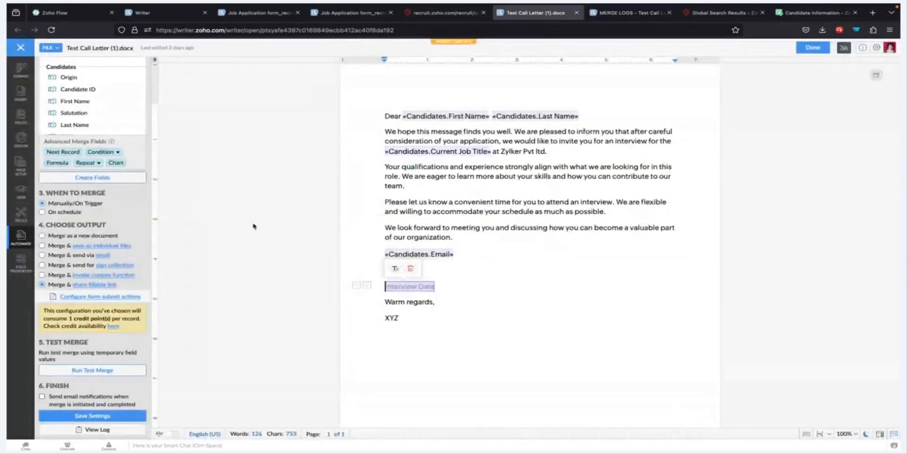
{"action": "left_click", "coordinate": [111, 296]}
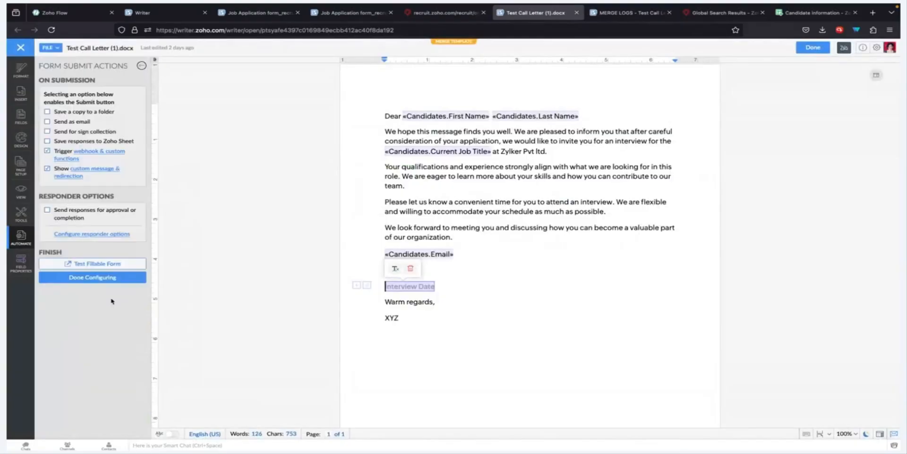
{"action": "left_click", "coordinate": [94, 156]}
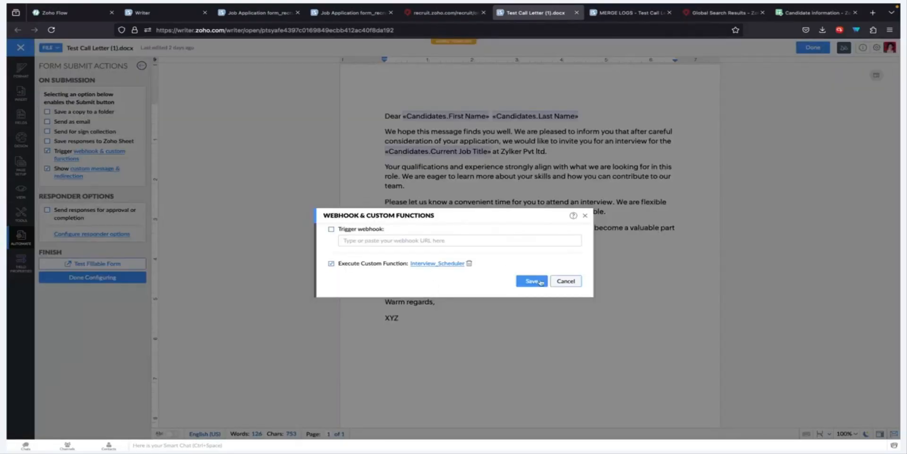
{"action": "left_click", "coordinate": [571, 279]}
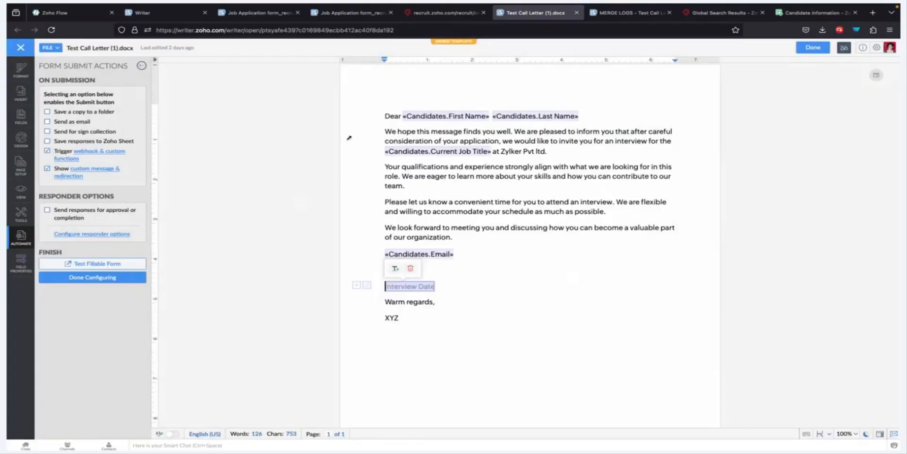
Switch to Zoho Recruit, open the list of all interviews and reload it.
{"action": "left_click", "coordinate": [444, 13]}
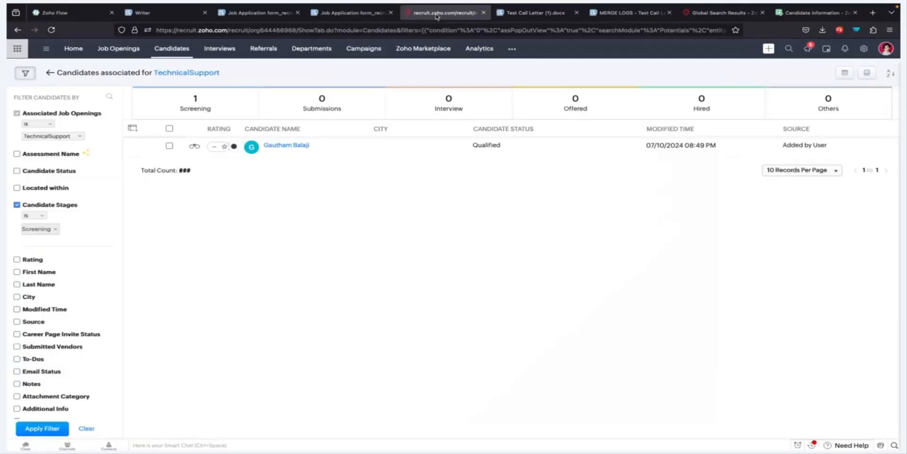
{"action": "left_click", "coordinate": [211, 55]}
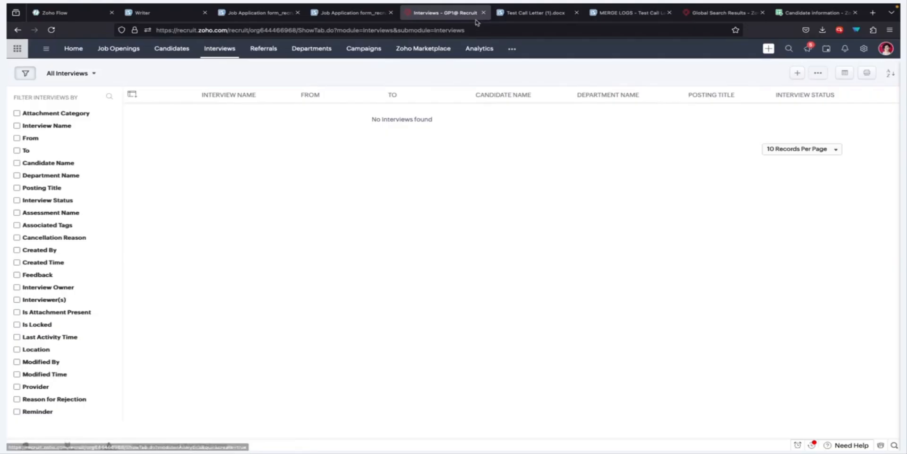
{"action": "key", "text": "super+r"}
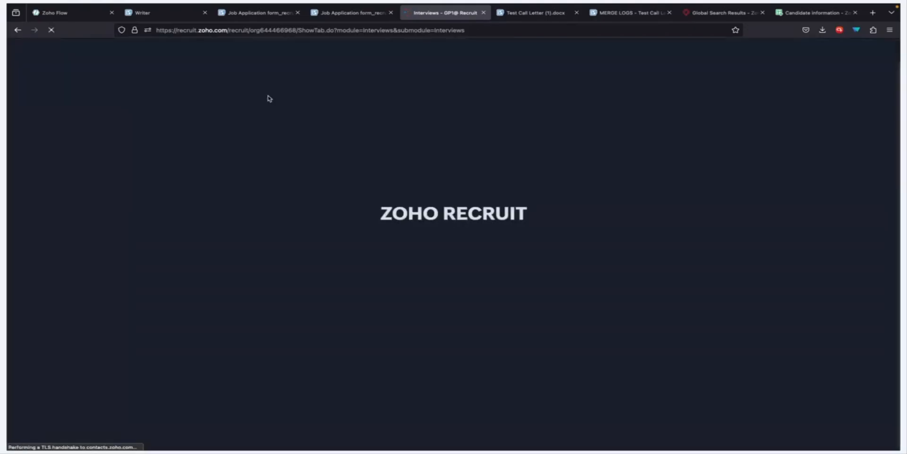
Return to the Test Call Letter (1).docx template, reopen its merge logs and open the submission log of the latest merge job.
{"action": "key", "text": "ctrl+Tab"}
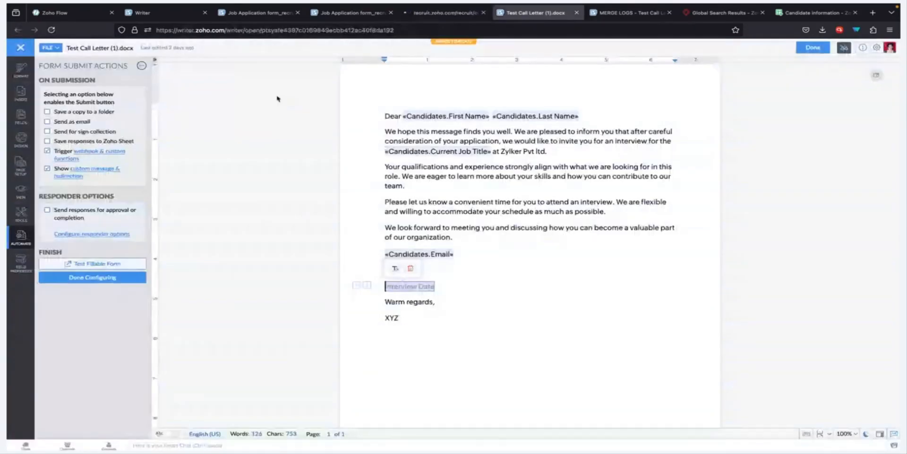
{"action": "left_click", "coordinate": [19, 244]}
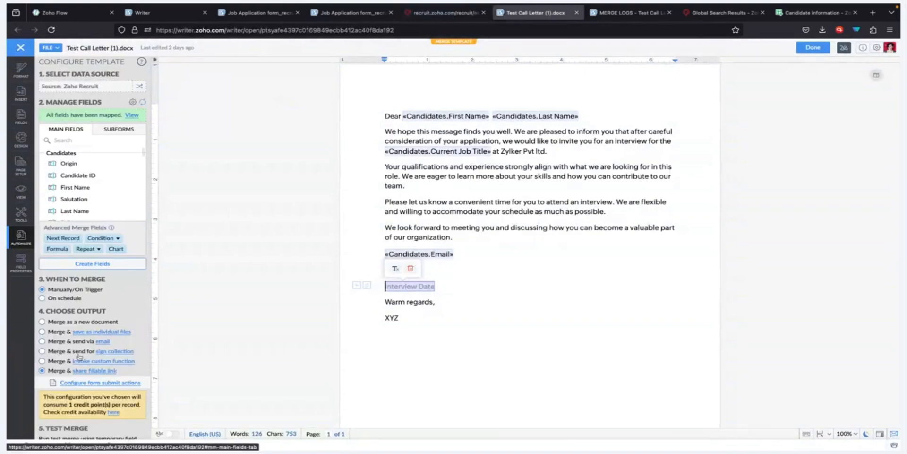
{"action": "scroll", "coordinate": [81, 357], "scroll_direction": "down", "scroll_amount": 3}
{"action": "left_click", "coordinate": [97, 428]}
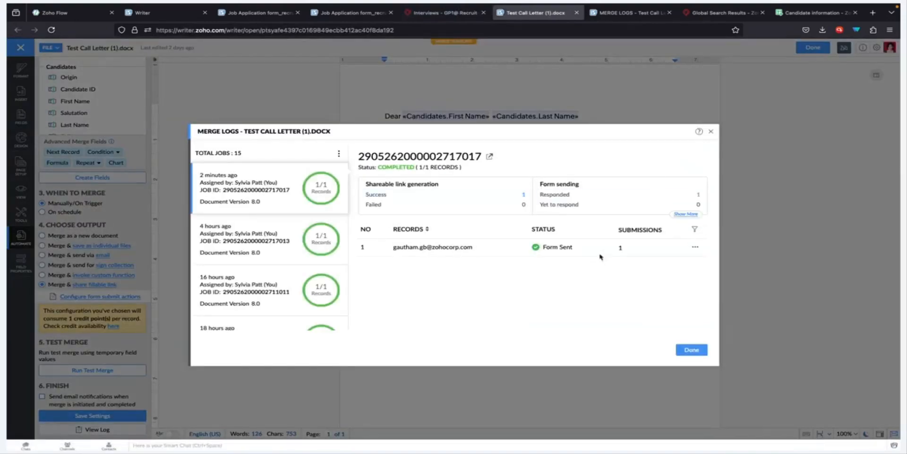
{"action": "left_click", "coordinate": [632, 249]}
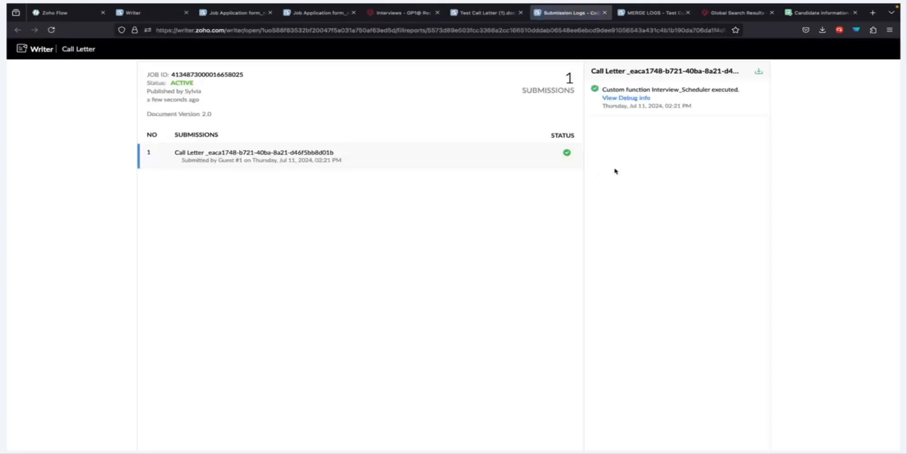
Examine the debug info of the executed Interview_Scheduler function, close it and switch back to the Interviews list in Zoho Recruit.
{"action": "left_click", "coordinate": [636, 99]}
{"action": "scroll", "coordinate": [635, 187], "scroll_direction": "down", "scroll_amount": 5}
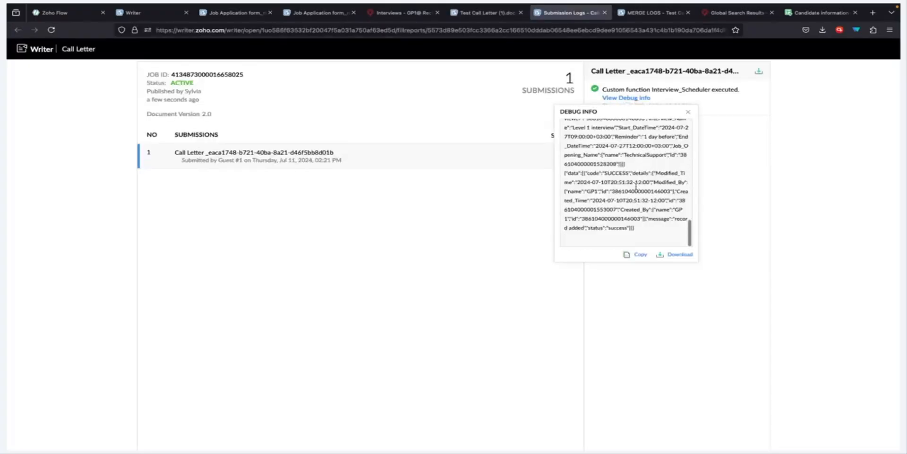
{"action": "scroll", "coordinate": [635, 186], "scroll_direction": "up", "scroll_amount": 6}
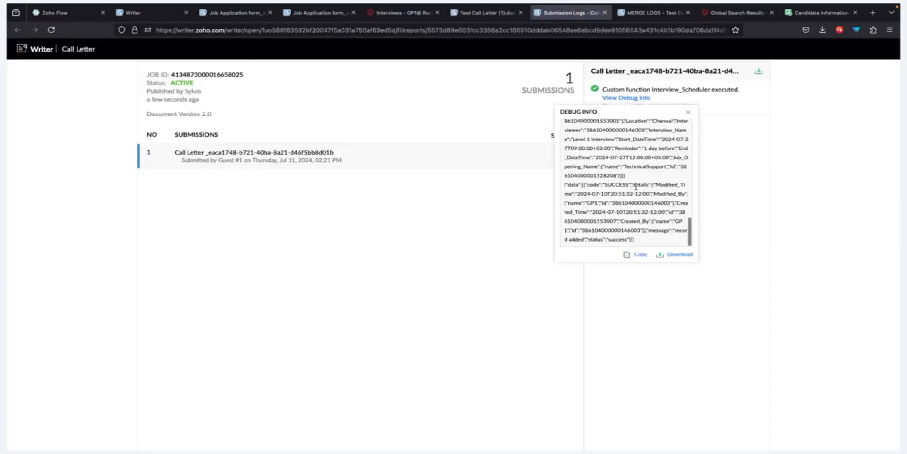
{"action": "left_click", "coordinate": [764, 107]}
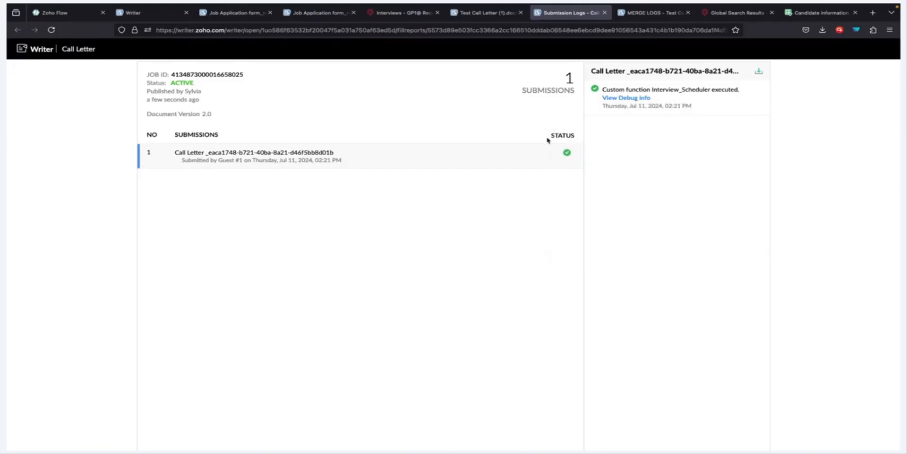
{"action": "left_click", "coordinate": [402, 13]}
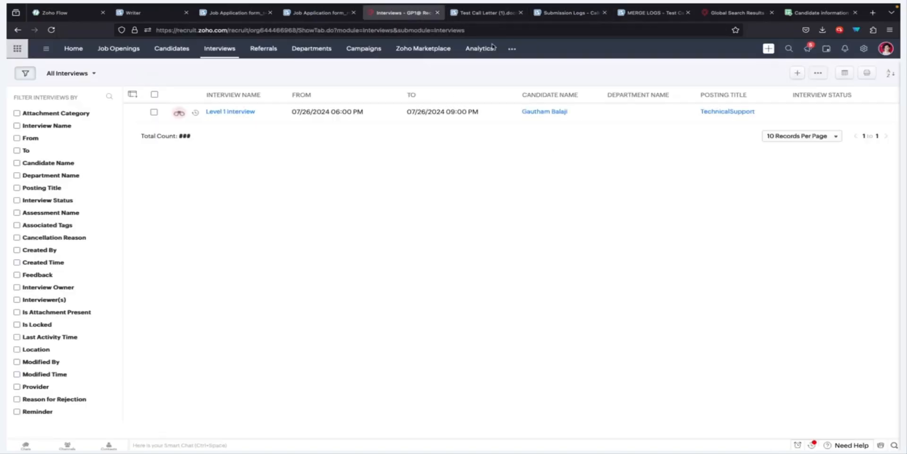